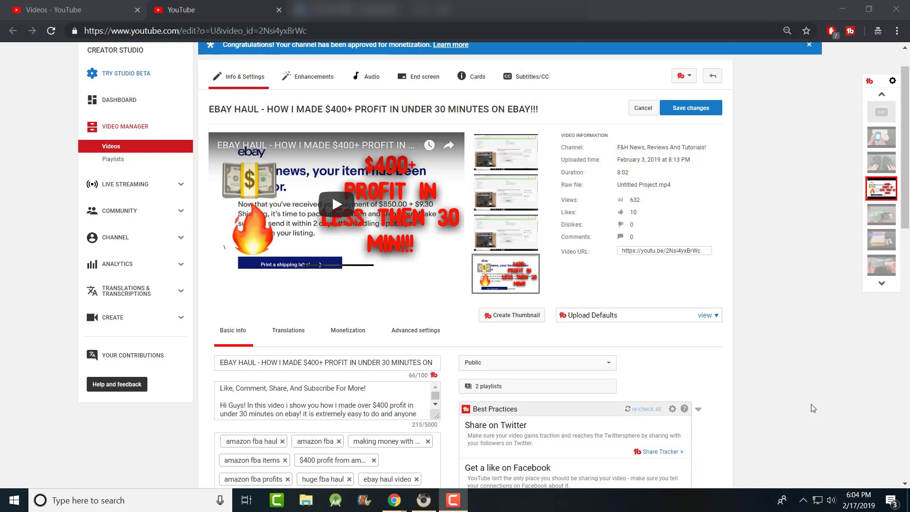
# Review the eBay haul video's thumbnail, title, description, tags and recommended tags on its edit page
pyautogui.scroll(-2, 732, 355)
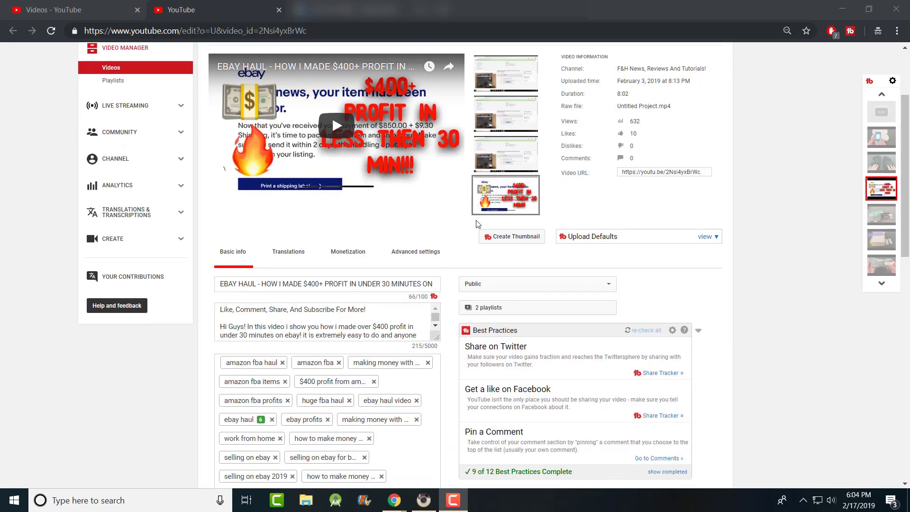
pyautogui.moveTo(525, 213)
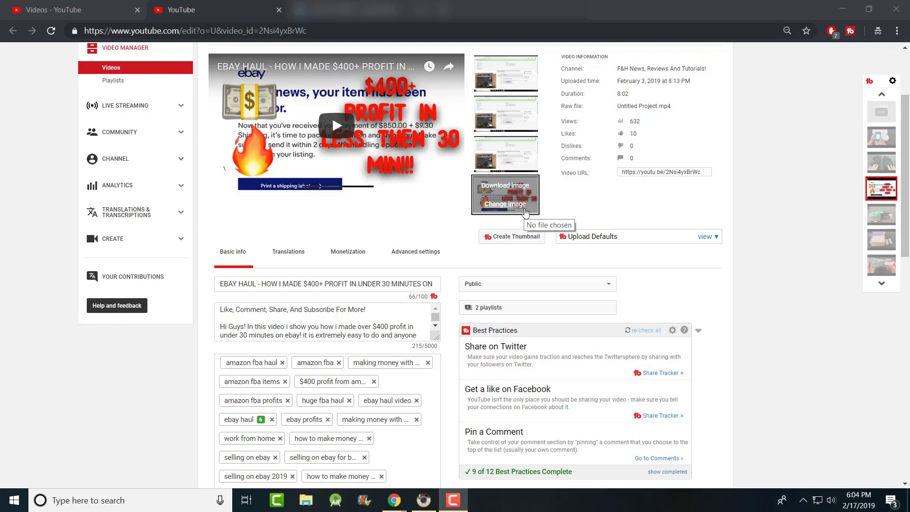
pyautogui.scroll(-2, 509, 215)
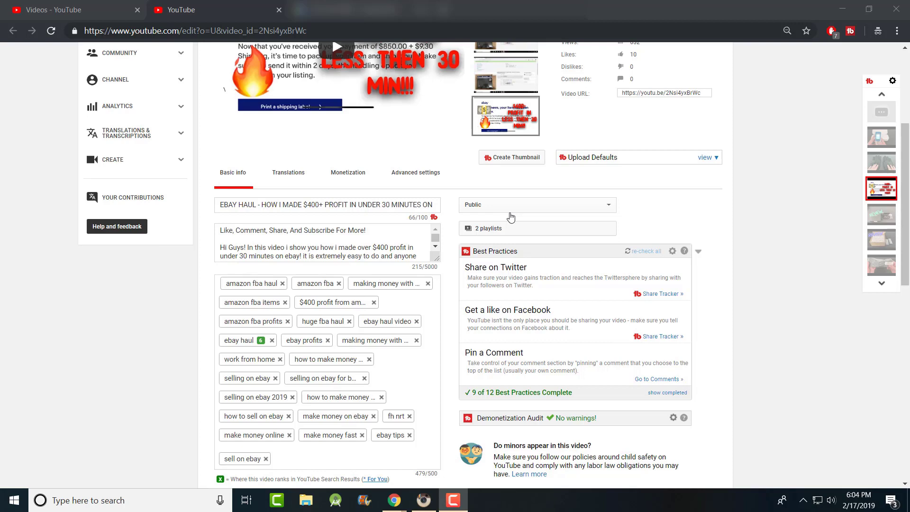
pyautogui.scroll(3, 510, 217)
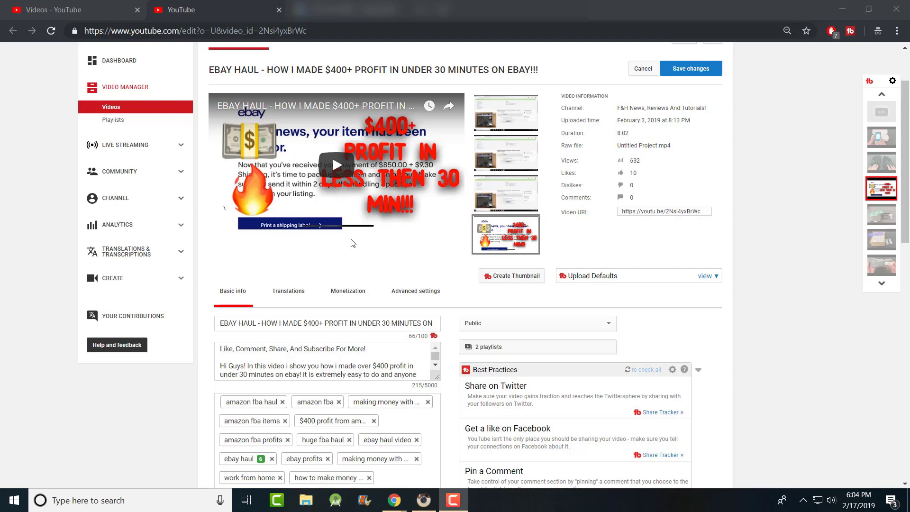
pyautogui.scroll(-3, 351, 243)
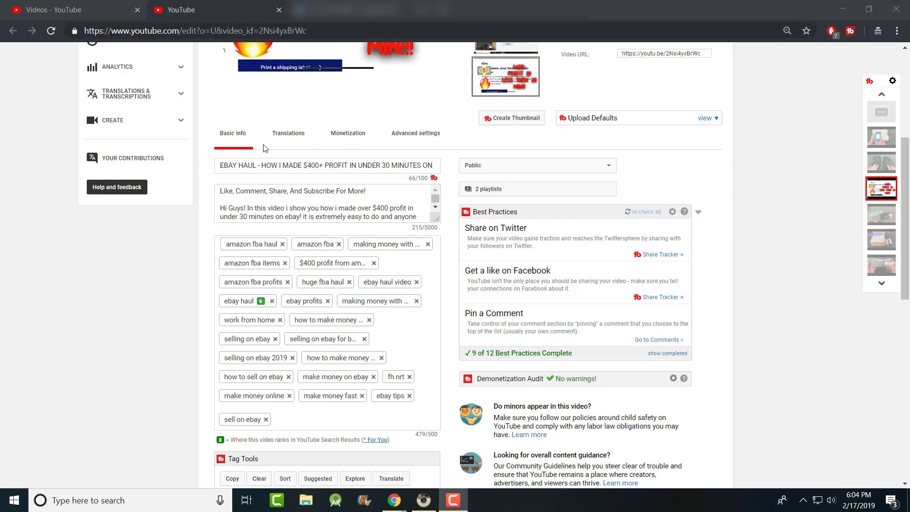
pyautogui.scroll(5, 264, 148)
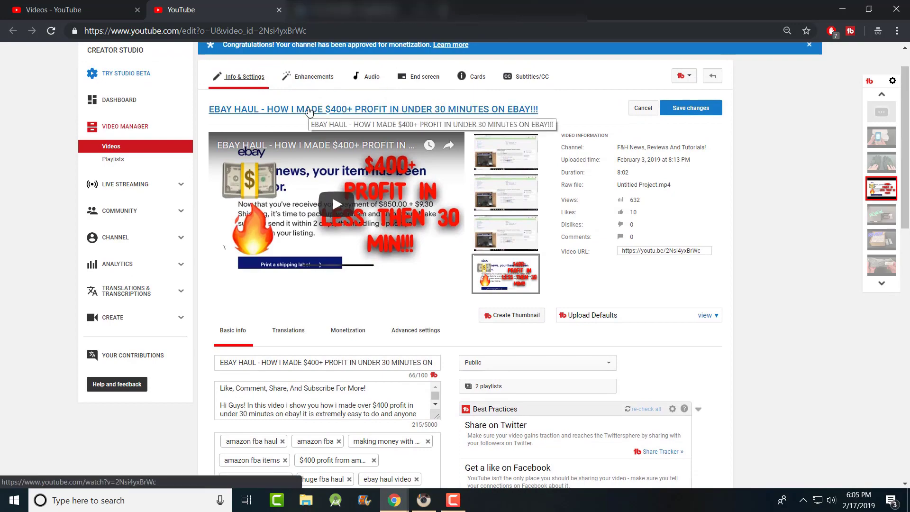
pyautogui.scroll(-9, 586, 222)
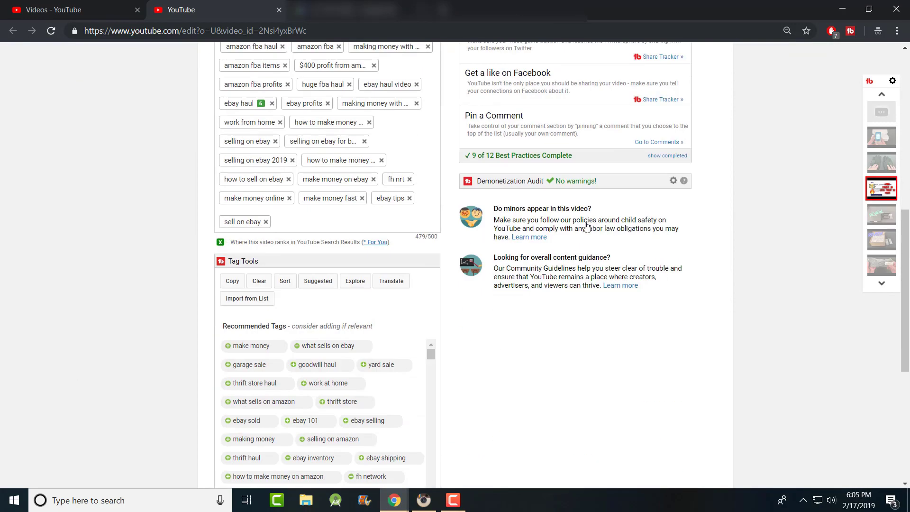
pyautogui.scroll(9, 587, 222)
pyautogui.scroll(1, 586, 222)
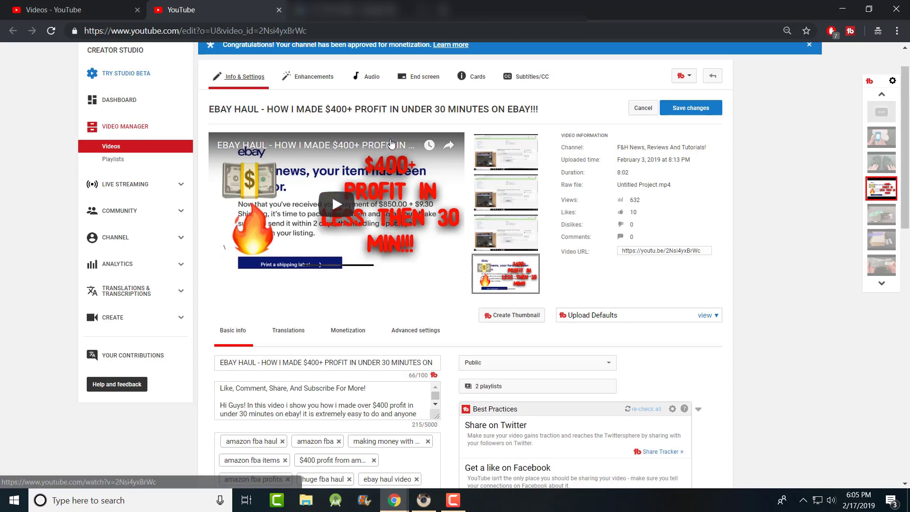
# Open the eBay haul video's watch page, copy its share link, and switch to the Google Ads new campaign page
pyautogui.click(312, 109)
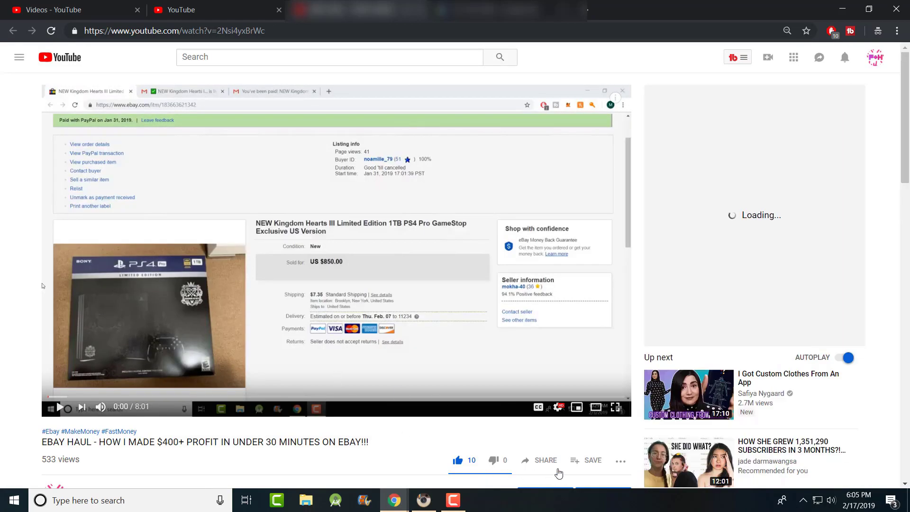
pyautogui.click(545, 460)
pyautogui.click(411, 333)
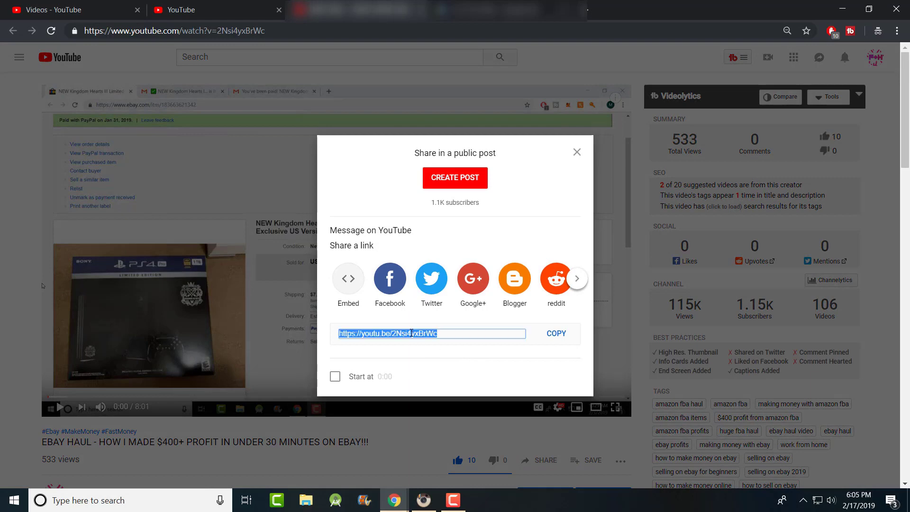
pyautogui.click(396, 8)
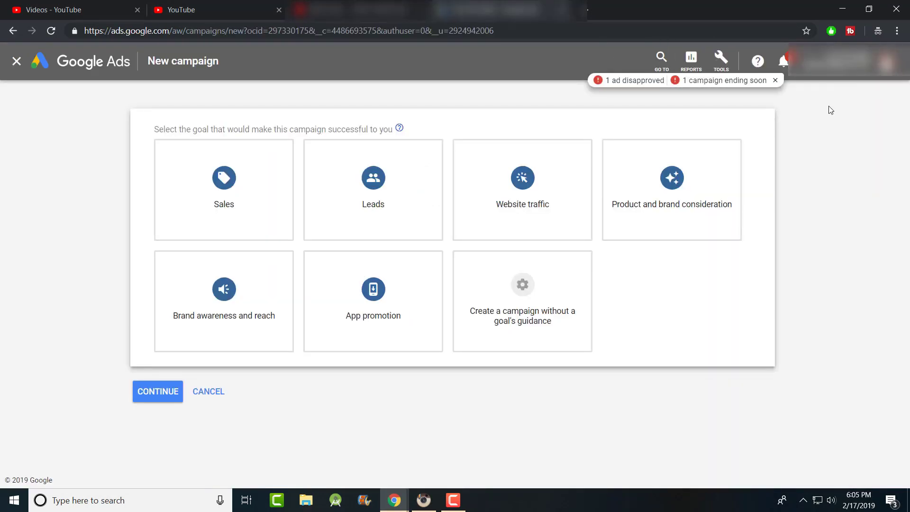
pyautogui.click(660, 61)
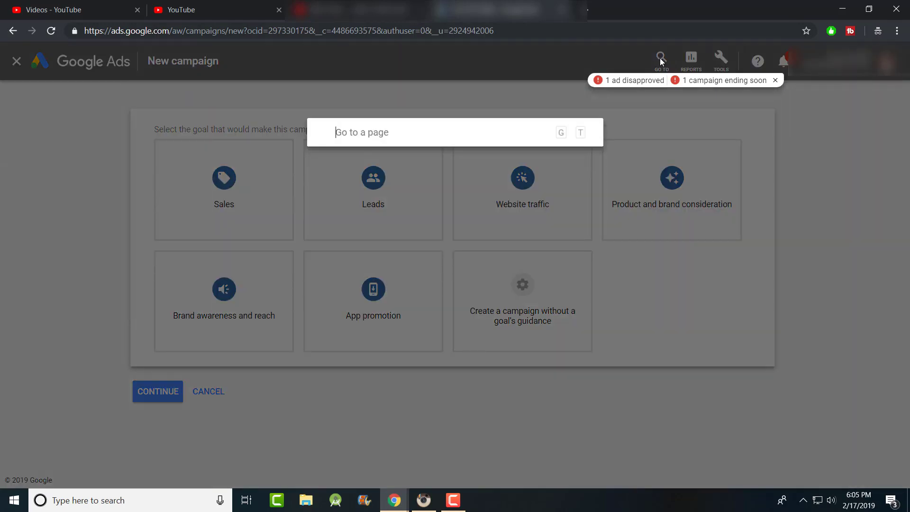
pyautogui.write('new ca')
pyautogui.press('BackSpace')
pyautogui.press('BackSpace')
pyautogui.press('BackSpace')
pyautogui.press('BackSpace')
pyautogui.press('BackSpace')
pyautogui.press('BackSpace')
pyautogui.click(85, 173)
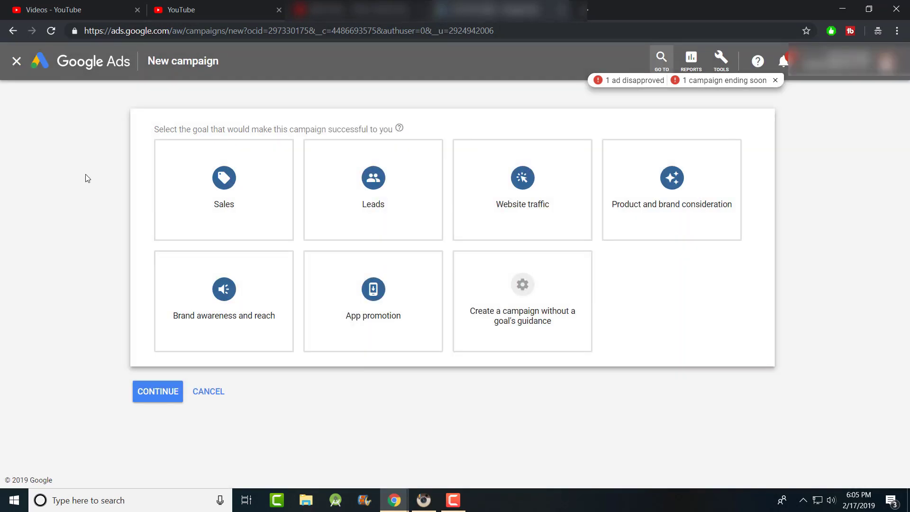
# Choose Product and brand consideration as the campaign goal and Video as the campaign type
pyautogui.moveTo(626, 226)
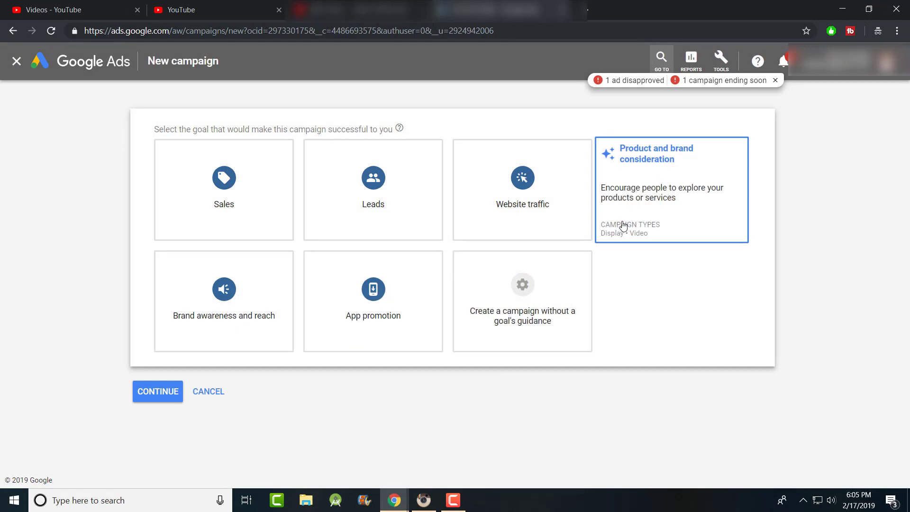
pyautogui.click(623, 226)
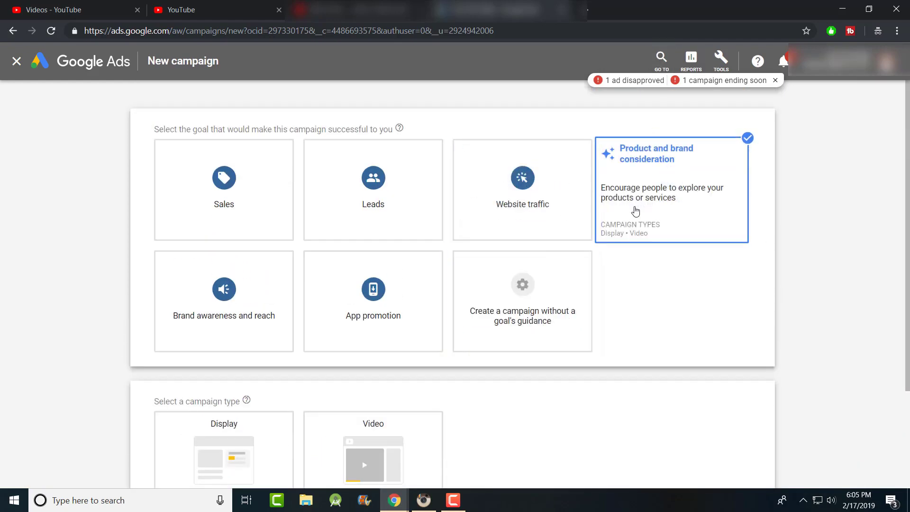
pyautogui.scroll(-3, 651, 227)
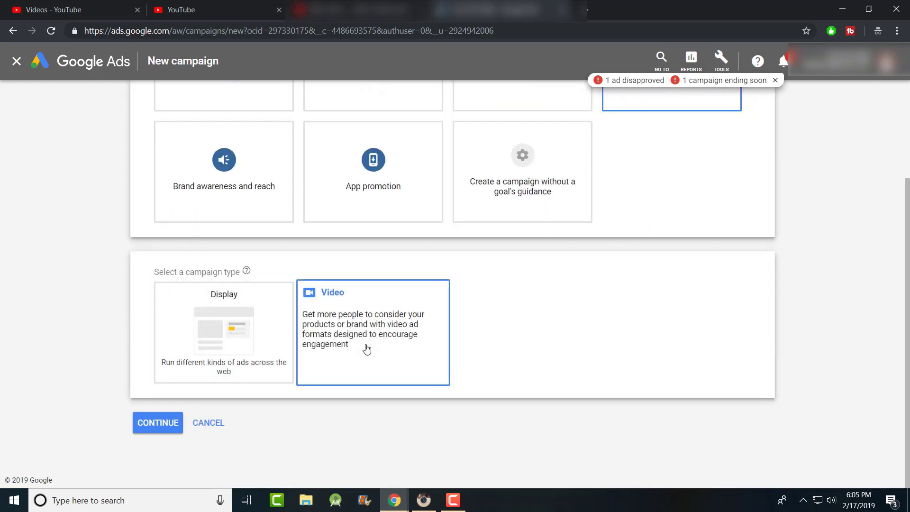
pyautogui.click(367, 349)
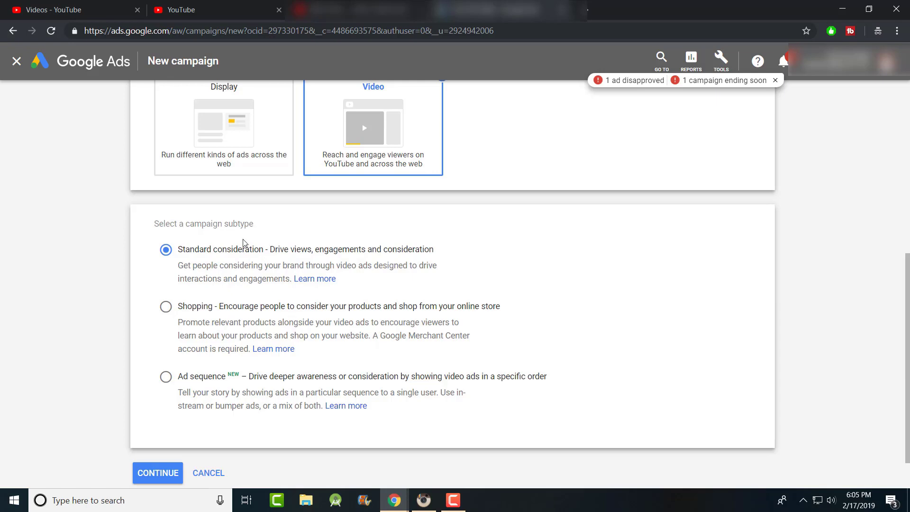
# Change the campaign goal to Brand awareness and reach and select the Video campaign type again
pyautogui.scroll(6, 243, 243)
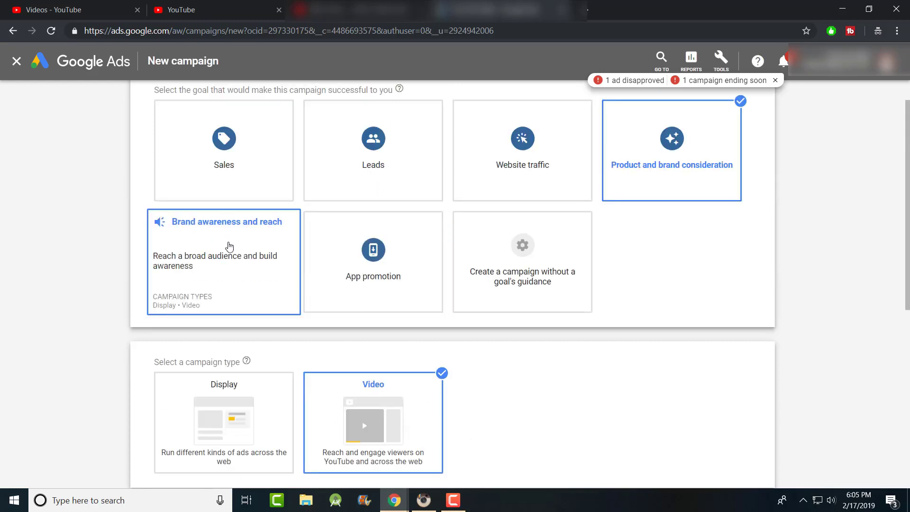
pyautogui.click(229, 246)
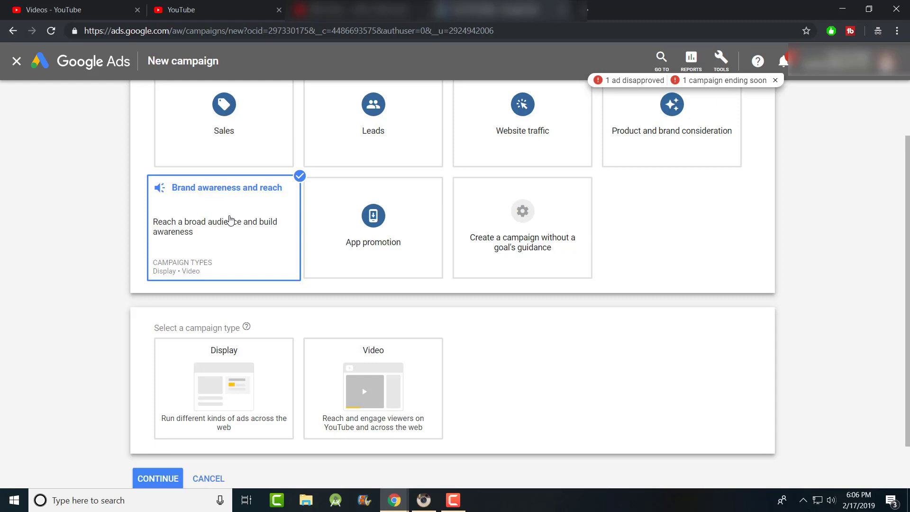
pyautogui.click(376, 392)
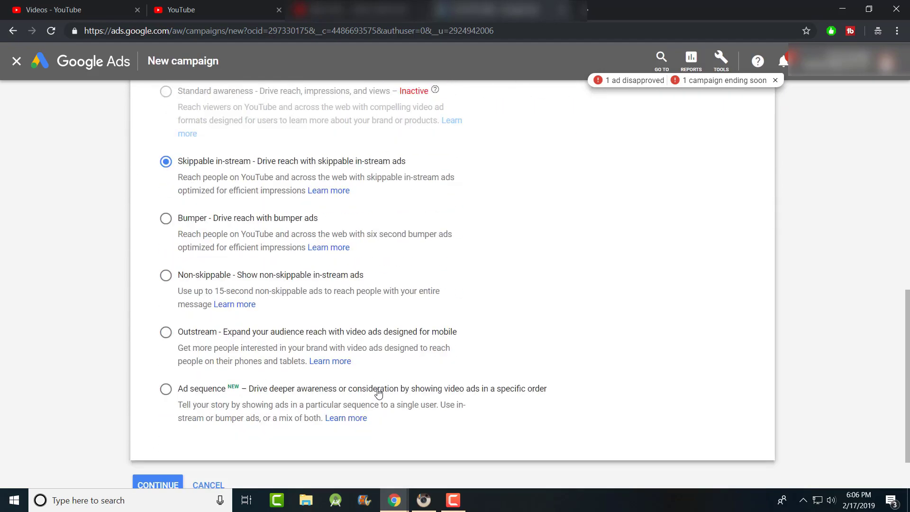
# Examine the campaign types and the video campaign subtypes offered for the Brand awareness and reach goal
pyautogui.scroll(1, 378, 392)
pyautogui.scroll(6, 308, 246)
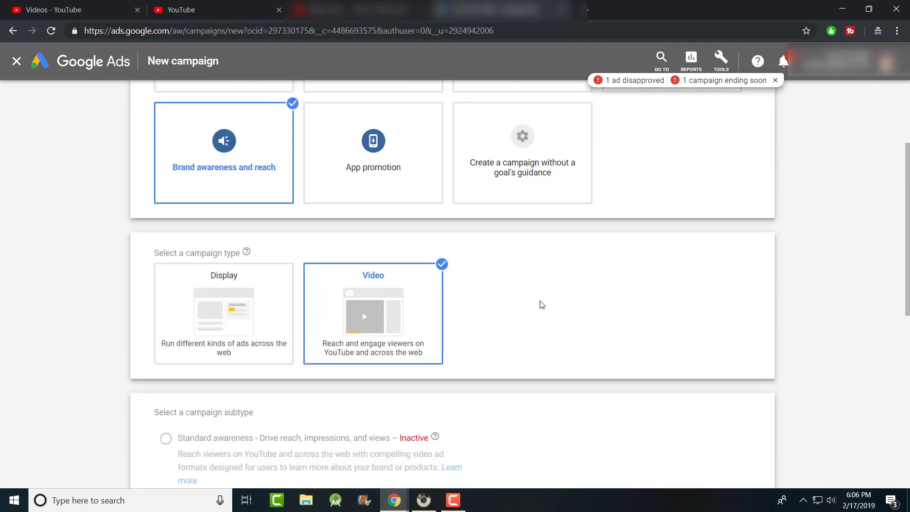
pyautogui.scroll(3, 542, 304)
pyautogui.scroll(-5, 523, 296)
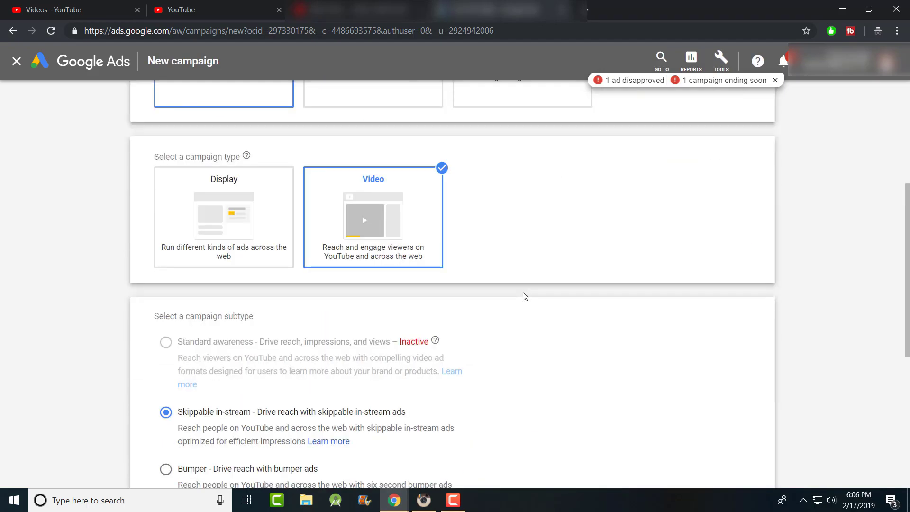
pyautogui.scroll(-3, 525, 296)
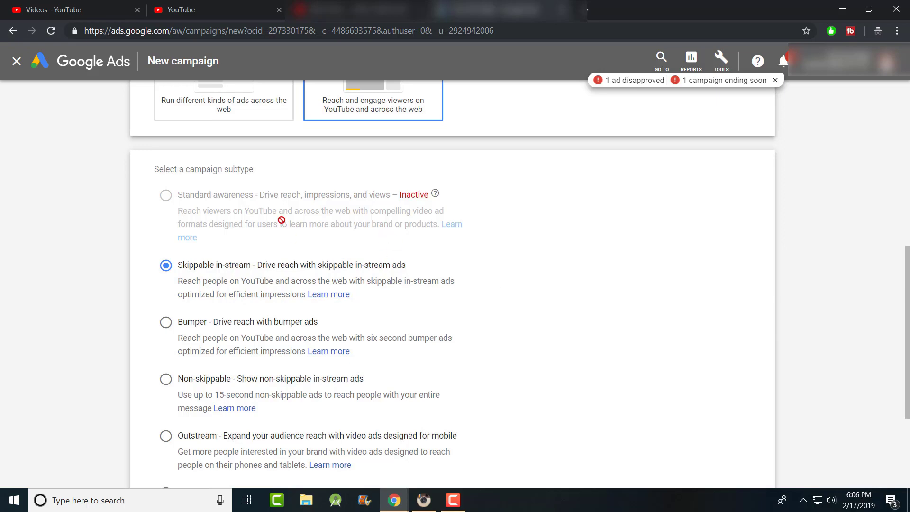
pyautogui.scroll(-2, 278, 213)
pyautogui.scroll(2, 251, 237)
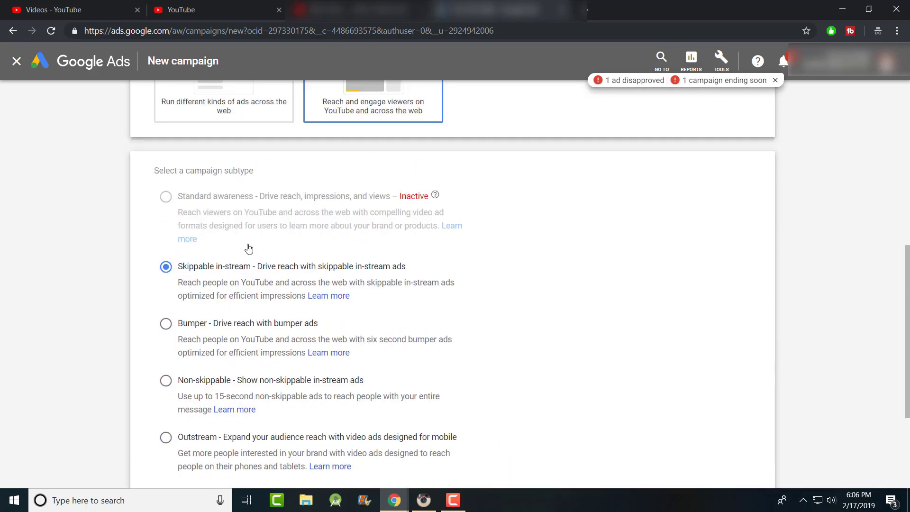
pyautogui.scroll(2, 249, 249)
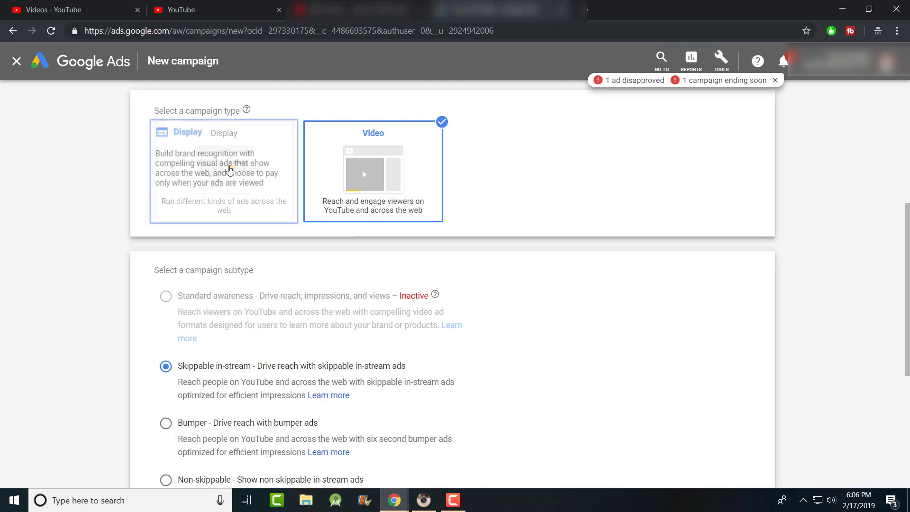
pyautogui.scroll(-4, 327, 317)
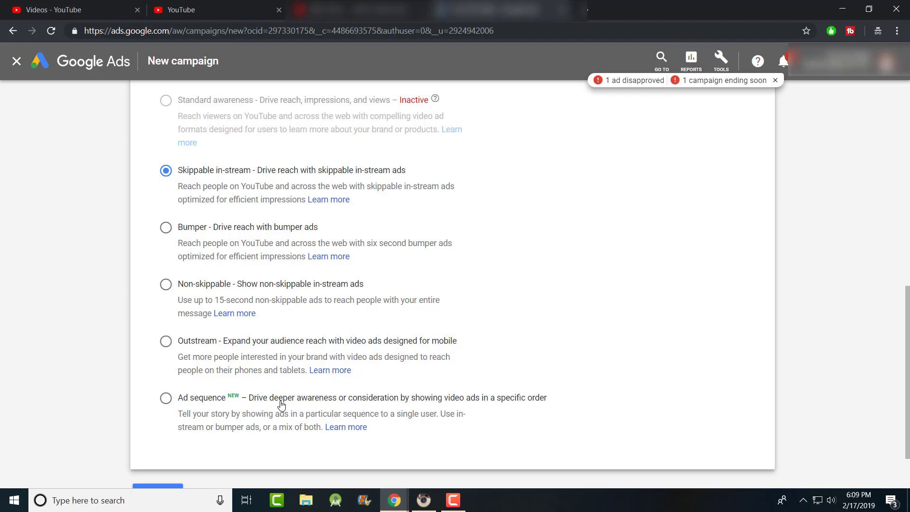
pyautogui.scroll(-1, 281, 405)
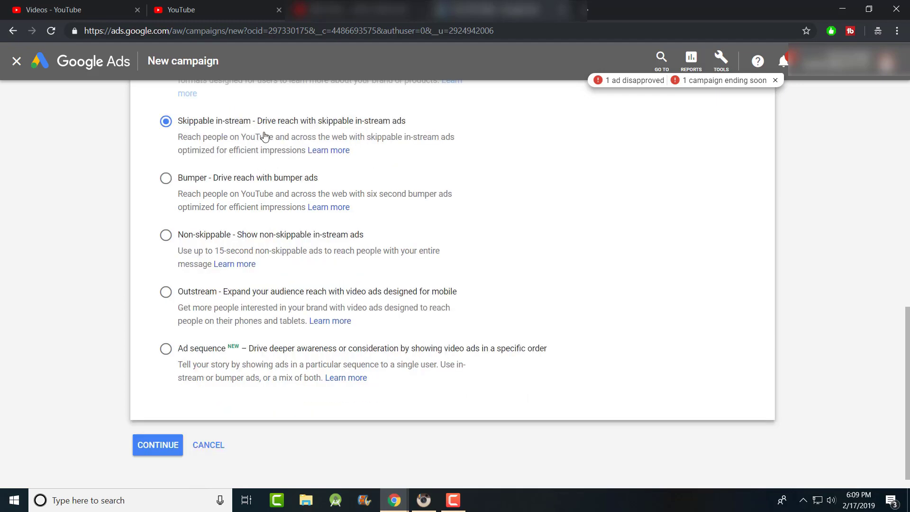
pyautogui.scroll(2, 265, 137)
pyautogui.scroll(9, 481, 223)
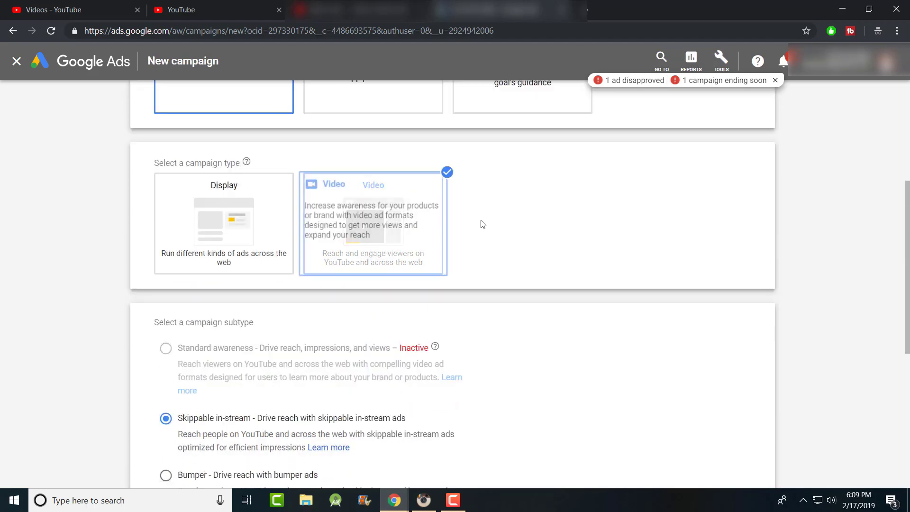
# Switch the goal back to Product and brand consideration and select the Video campaign type
pyautogui.click(703, 166)
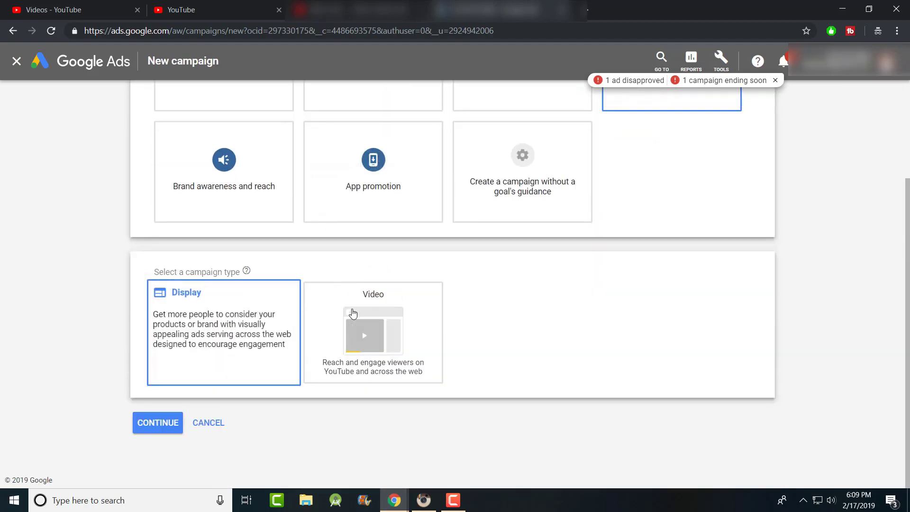
pyautogui.click(372, 332)
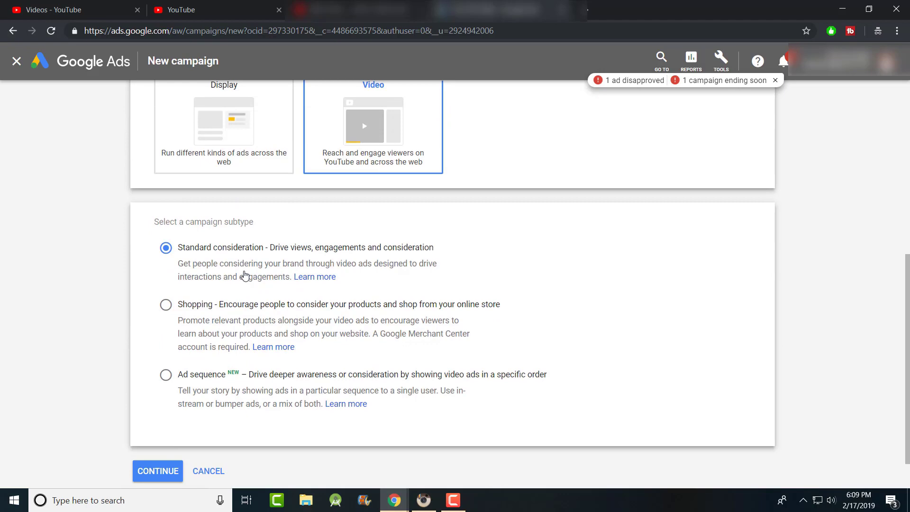
# Set the goal to Brand awareness and reach with a Video campaign, and continue with the Skippable in-stream subtype
pyautogui.scroll(6, 473, 228)
pyautogui.click(239, 240)
pyautogui.scroll(-2, 254, 320)
pyautogui.click(350, 326)
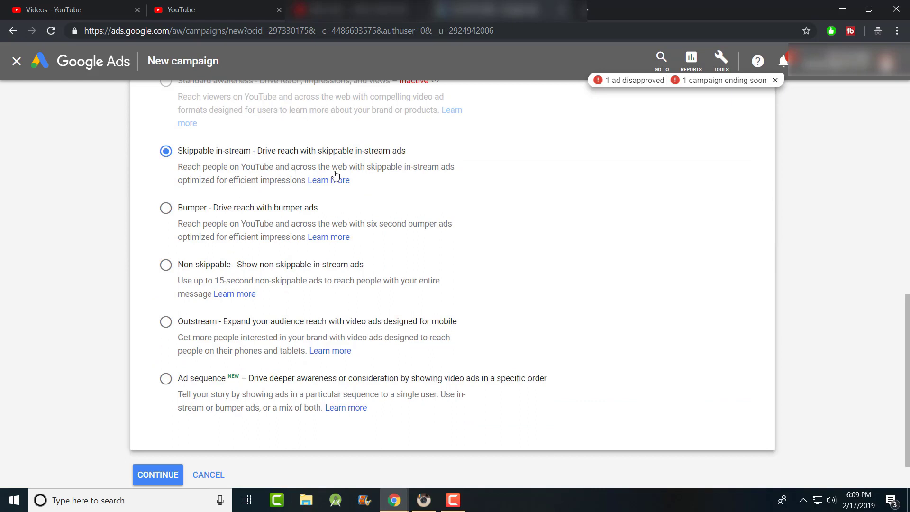
pyautogui.click(160, 476)
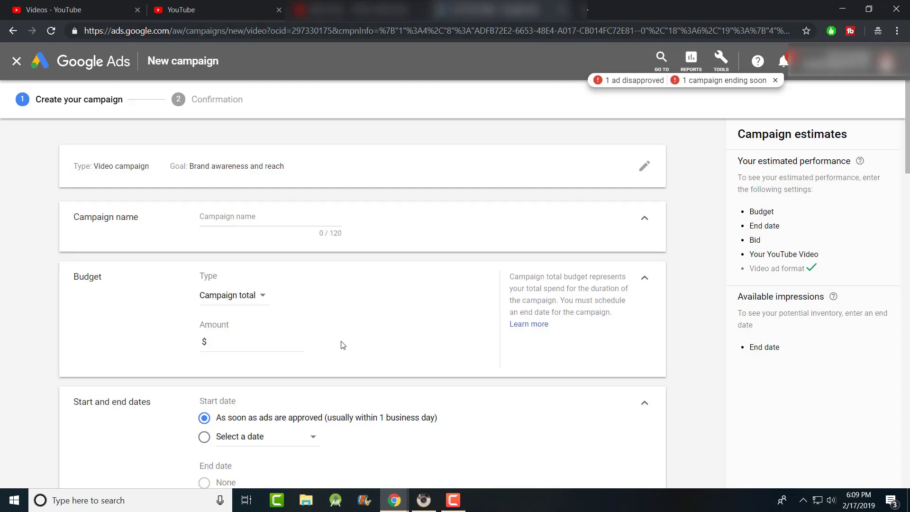
# Name the campaign Ebay and set a campaign total budget of $5.00
pyautogui.click(280, 219)
pyautogui.write('Ebay')
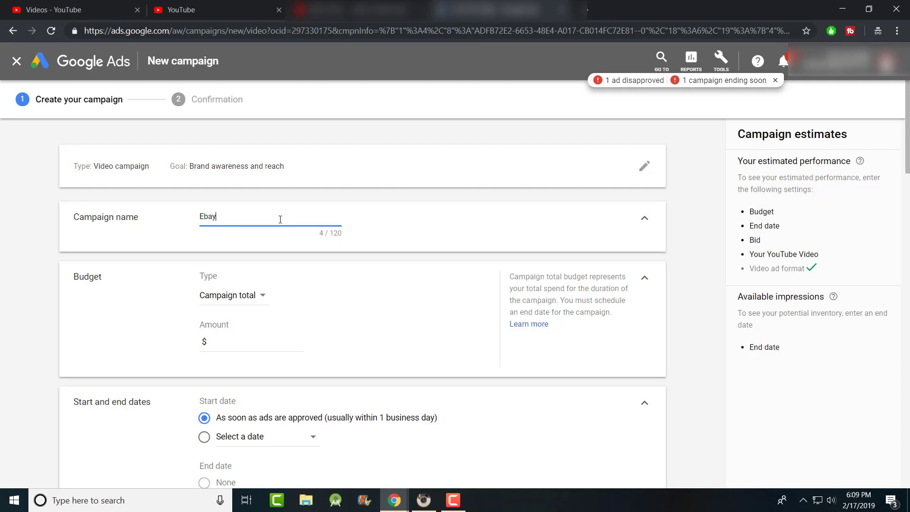
pyautogui.click(224, 296)
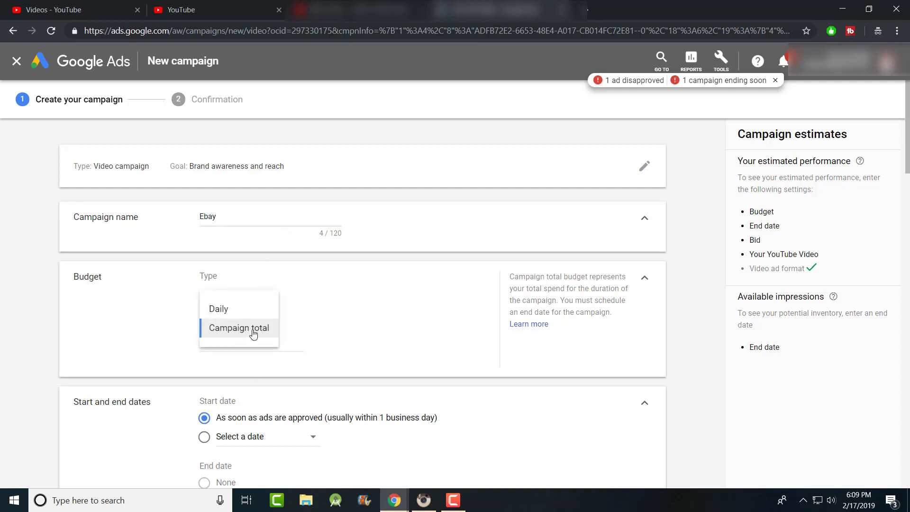
pyautogui.click(252, 330)
pyautogui.write('5')
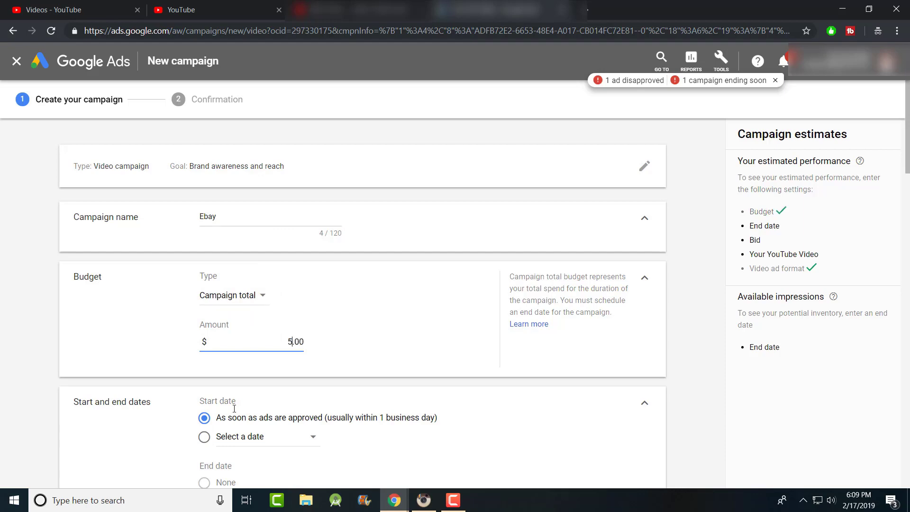
# Set the campaign's end date to Feb 22, 2019
pyautogui.scroll(-2, 287, 344)
pyautogui.scroll(-2, 286, 341)
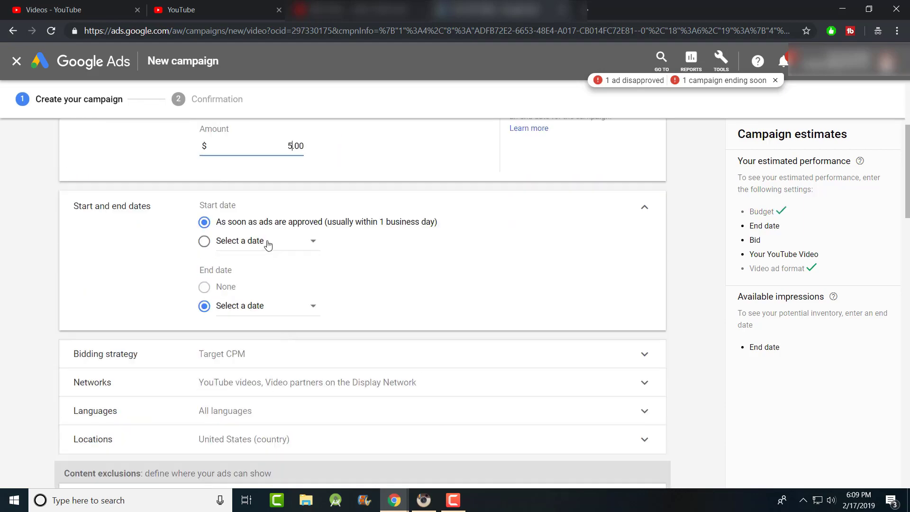
pyautogui.click(284, 301)
pyautogui.click(259, 303)
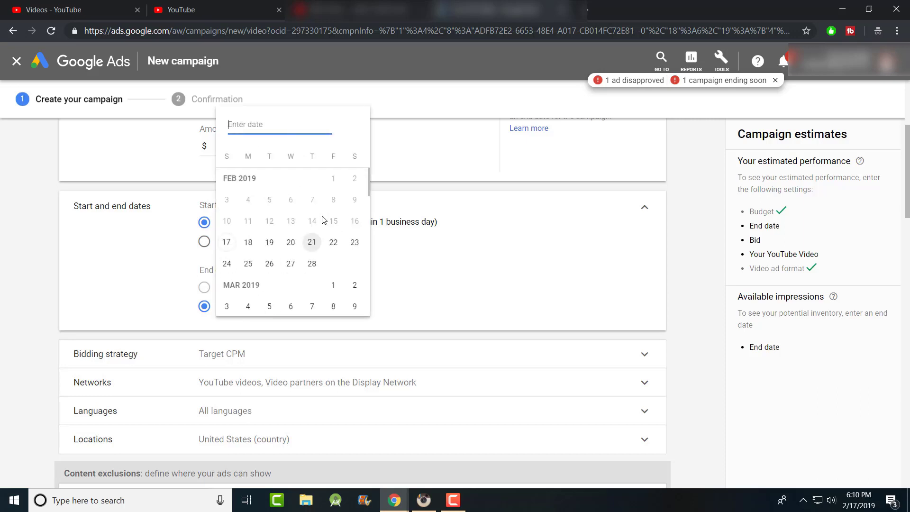
pyautogui.click(333, 242)
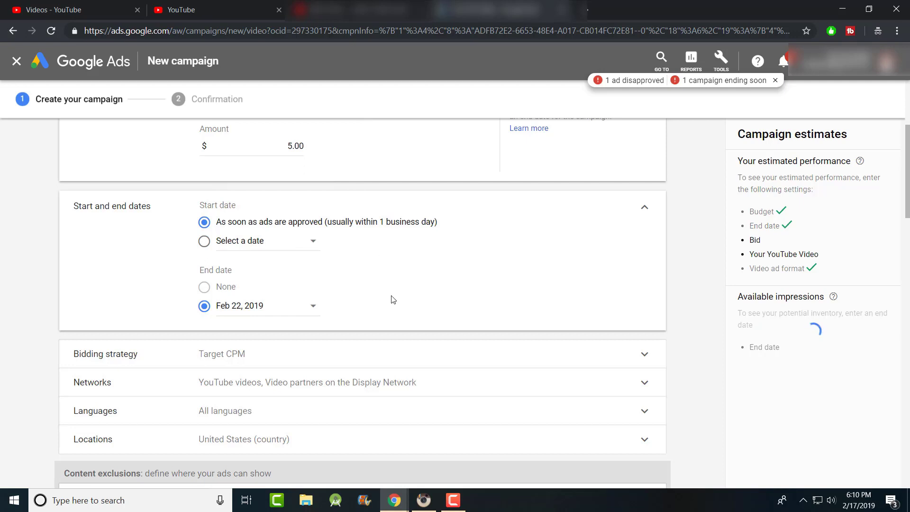
pyautogui.scroll(-1, 392, 298)
pyautogui.click(274, 257)
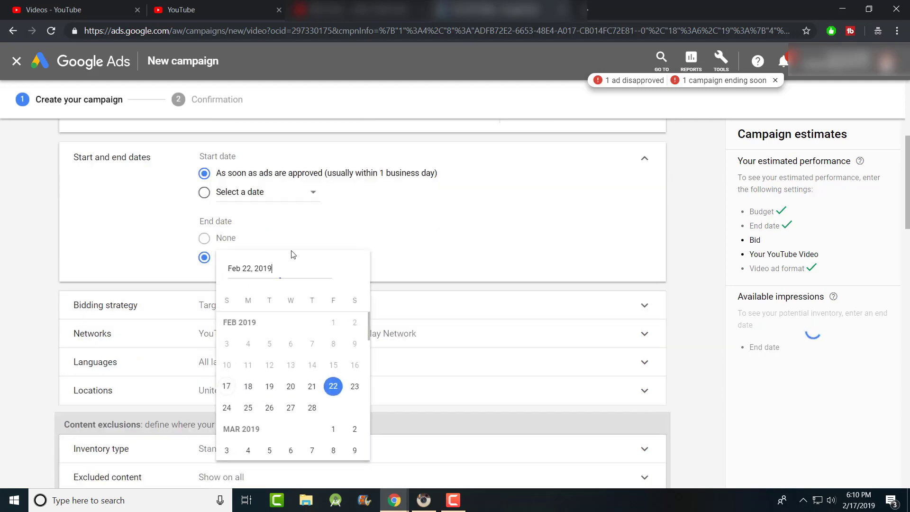
pyautogui.click(378, 255)
# Examine the available bidding strategies and keep Target CPM
pyautogui.scroll(-2, 367, 254)
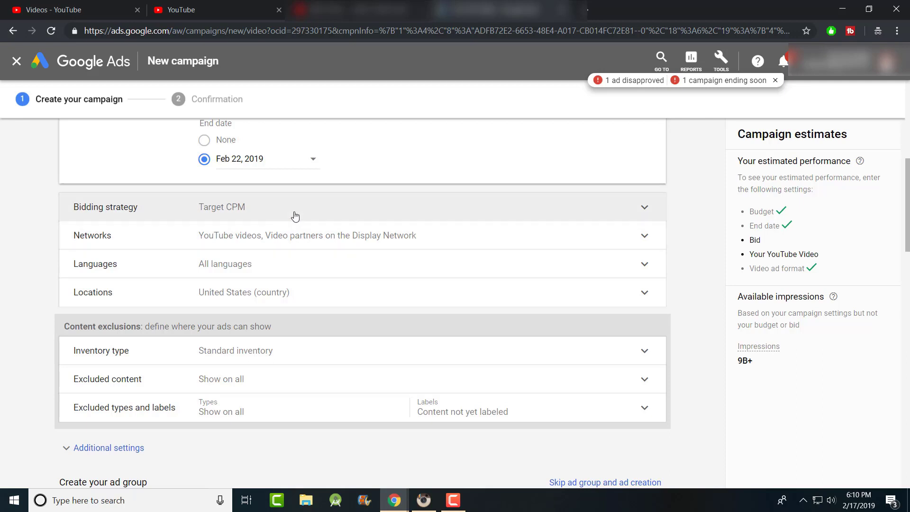
pyautogui.click(295, 216)
pyautogui.click(250, 227)
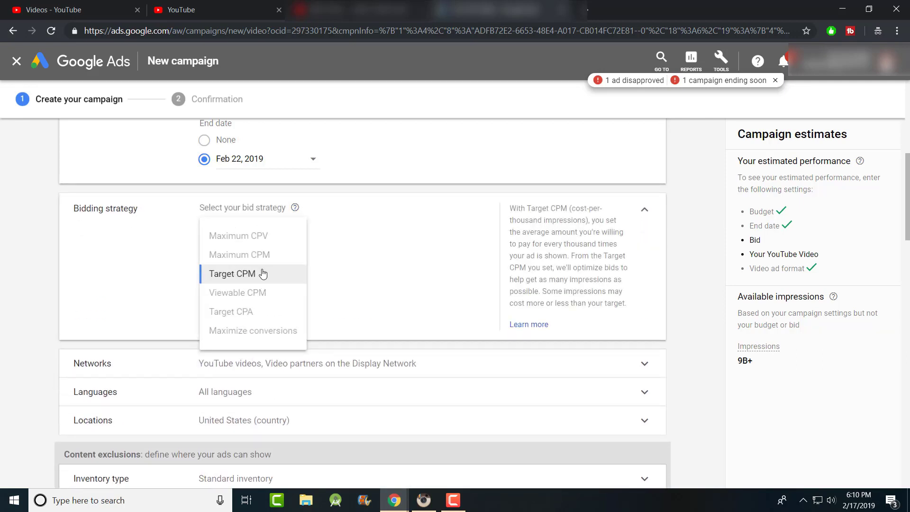
pyautogui.moveTo(252, 250)
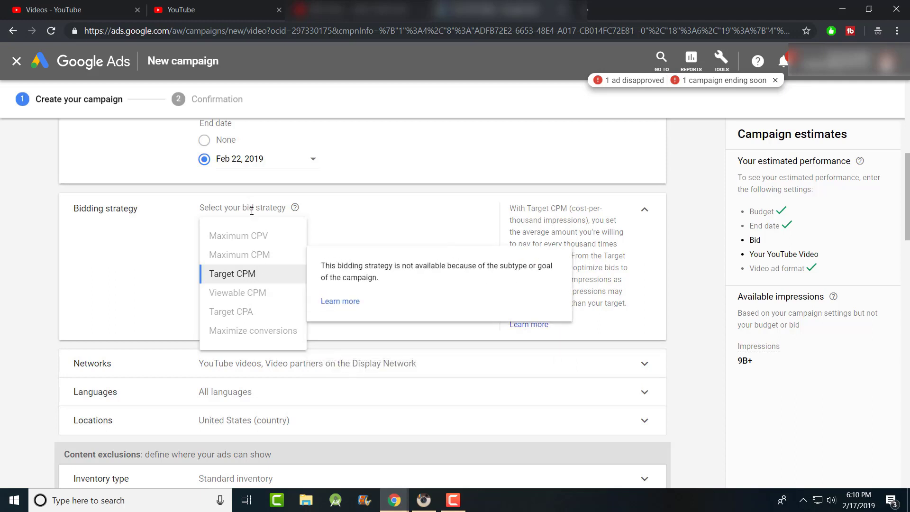
pyautogui.moveTo(250, 235); pyautogui.dragTo(218, 232)
pyautogui.click(263, 234)
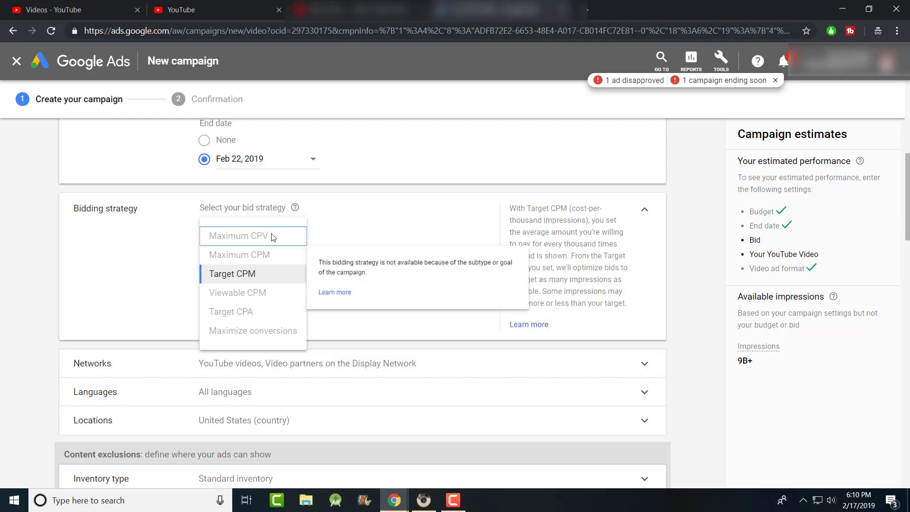
pyautogui.click(253, 278)
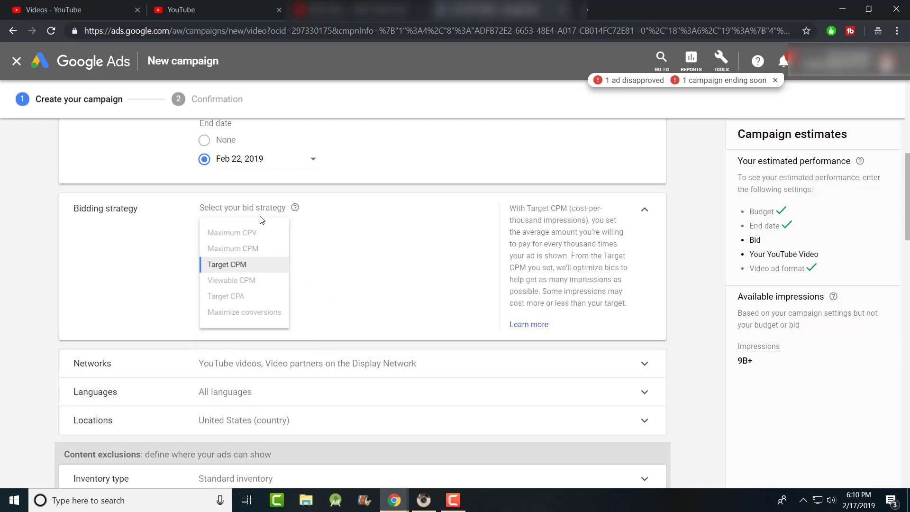
# Review the network options for where the ads can appear, keeping YouTube videos and Video partners on the Display Network
pyautogui.scroll(-3, 284, 247)
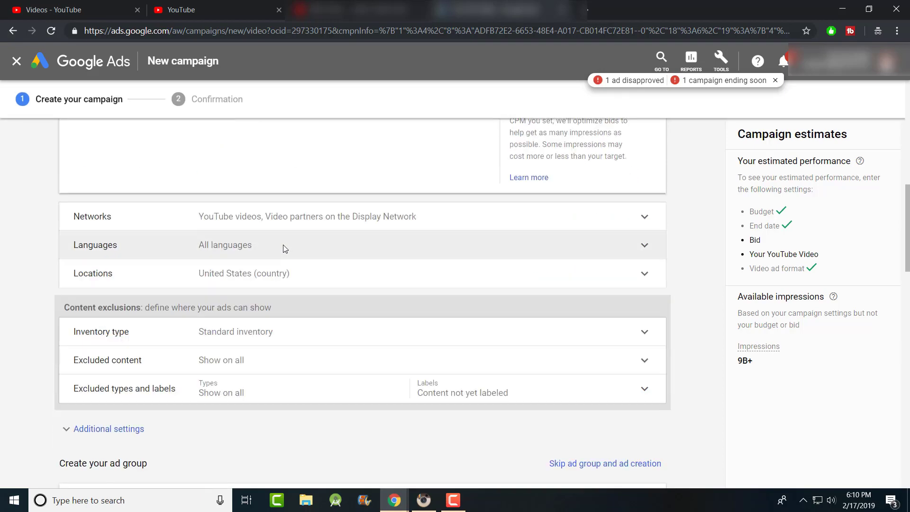
pyautogui.click(258, 228)
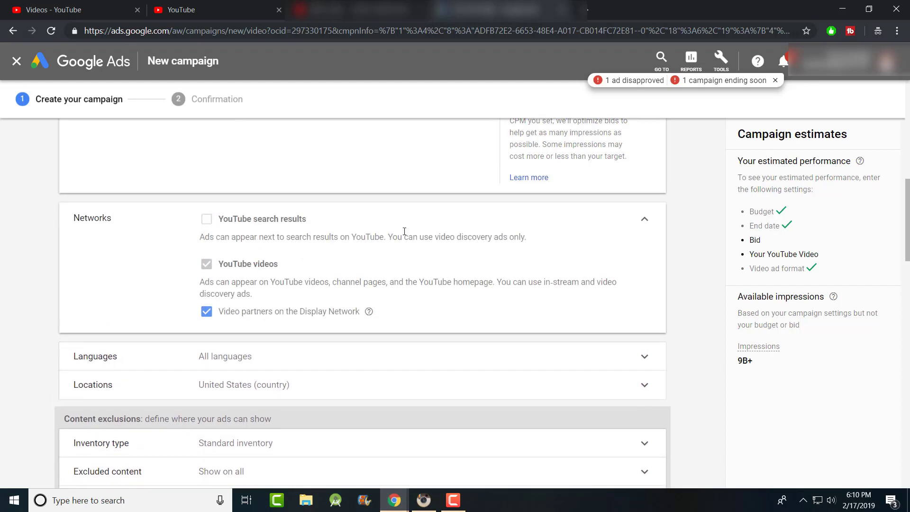
pyautogui.doubleClick(243, 312)
pyautogui.moveTo(242, 312); pyautogui.dragTo(242, 264)
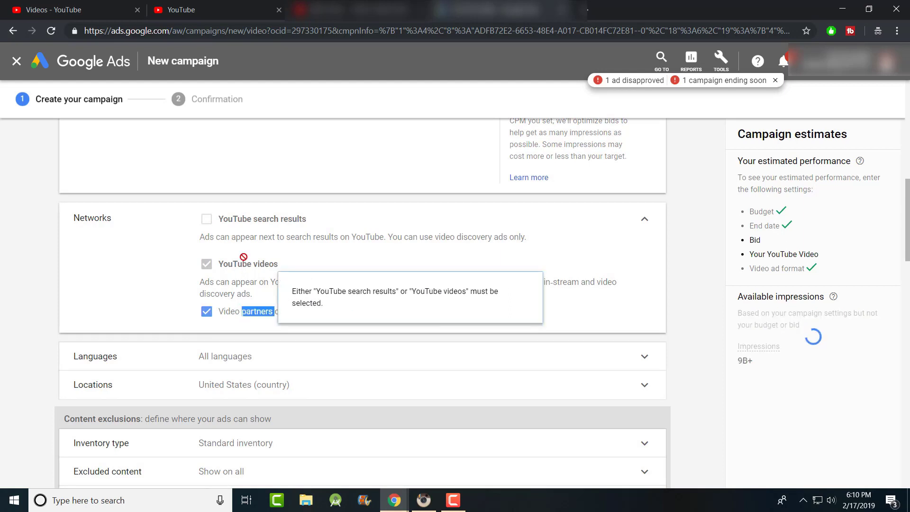
pyautogui.click(242, 264)
pyautogui.click(643, 219)
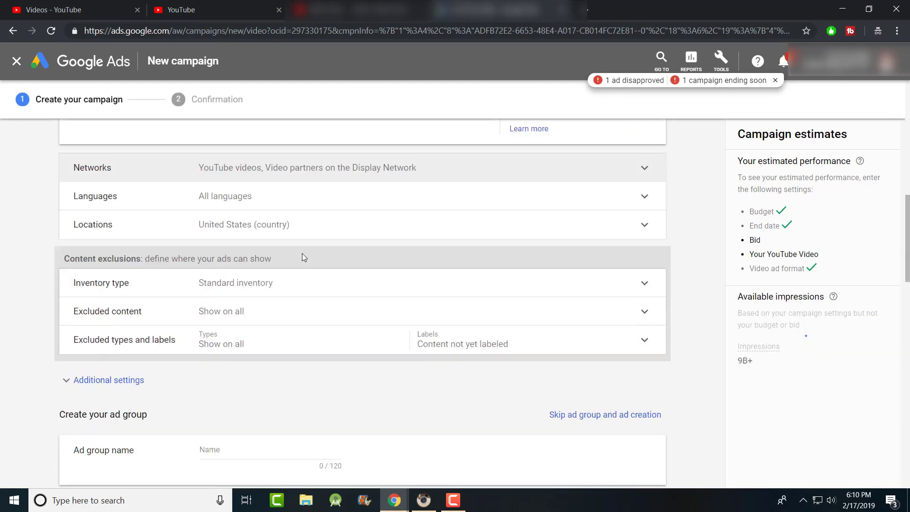
# Set the campaign's target language to English
pyautogui.click(245, 199)
pyautogui.click(262, 223)
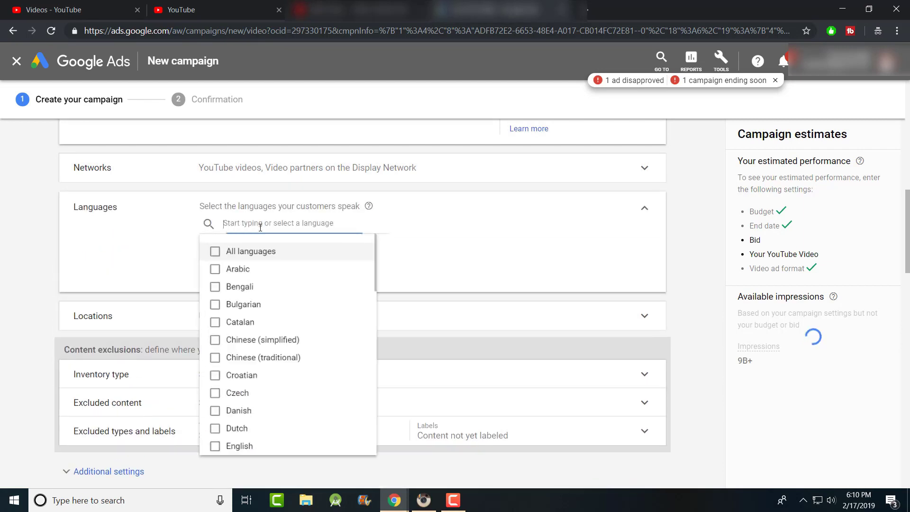
pyautogui.write('en')
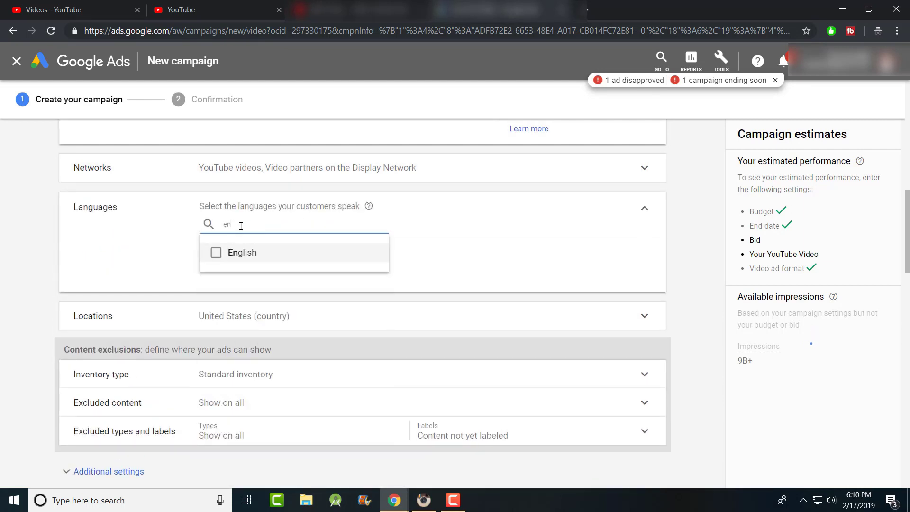
pyautogui.click(228, 253)
pyautogui.click(229, 283)
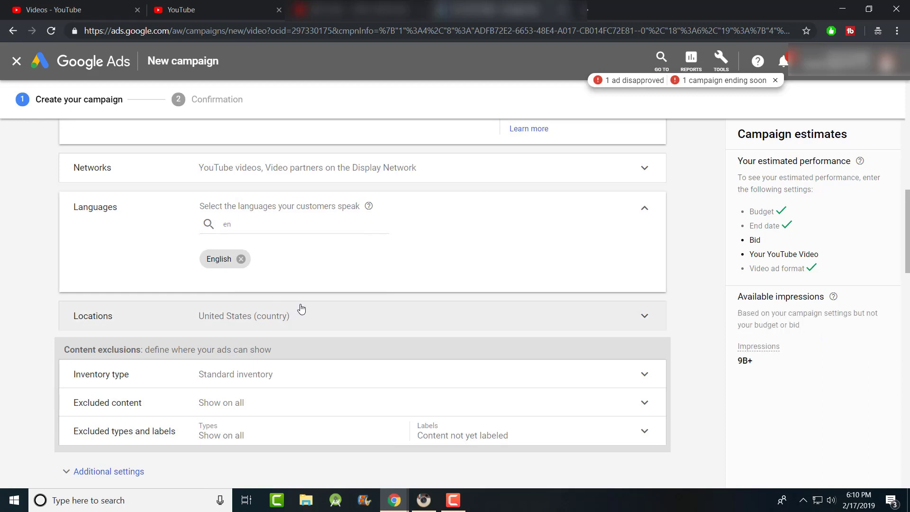
pyautogui.scroll(-2, 301, 308)
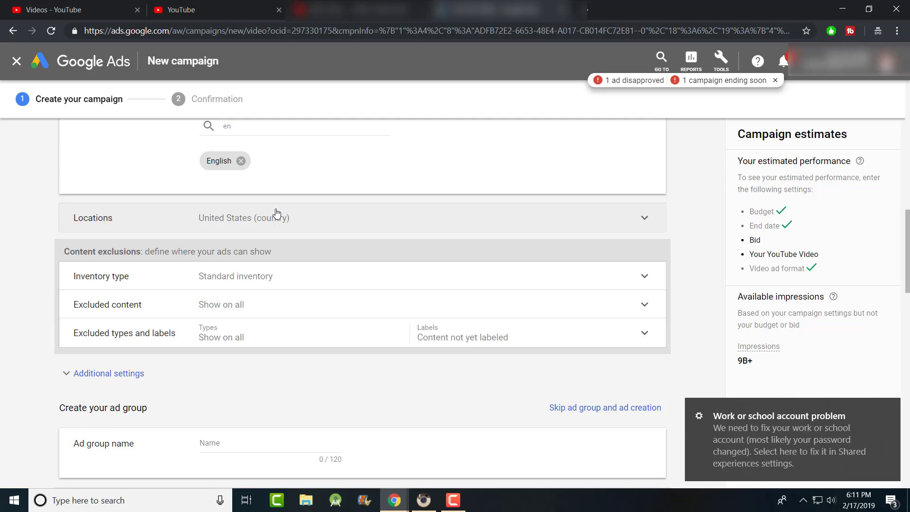
pyautogui.click(761, 403)
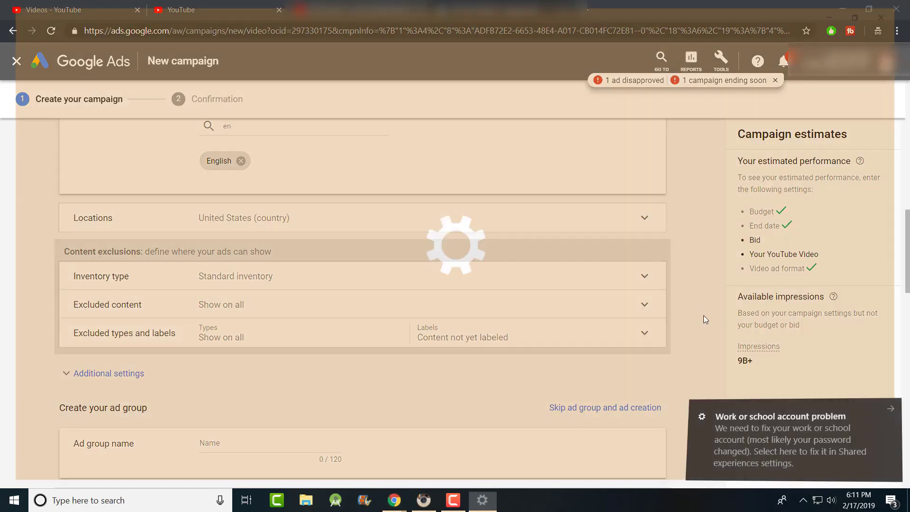
pyautogui.click(895, 10)
# Examine the inventory types and the sensitive content categories offered under Content exclusions
pyautogui.scroll(-3, 320, 218)
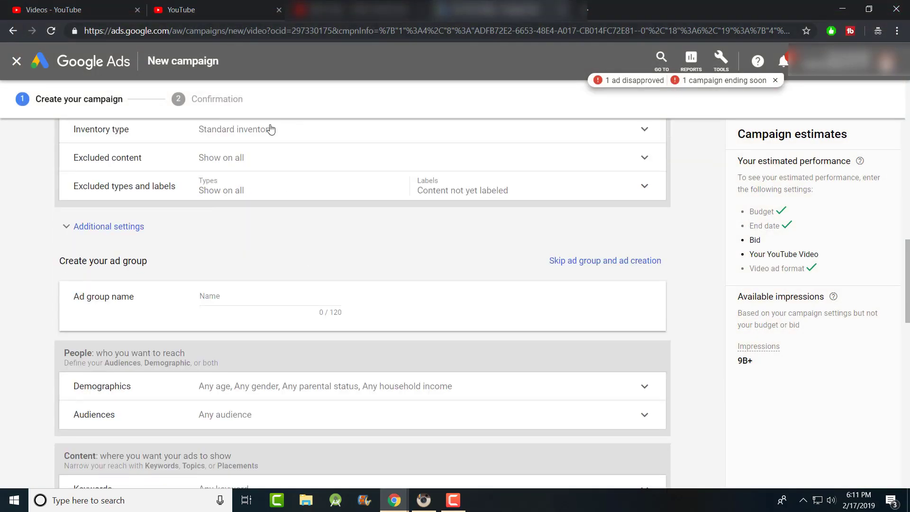
pyautogui.scroll(2, 270, 128)
pyautogui.click(251, 239)
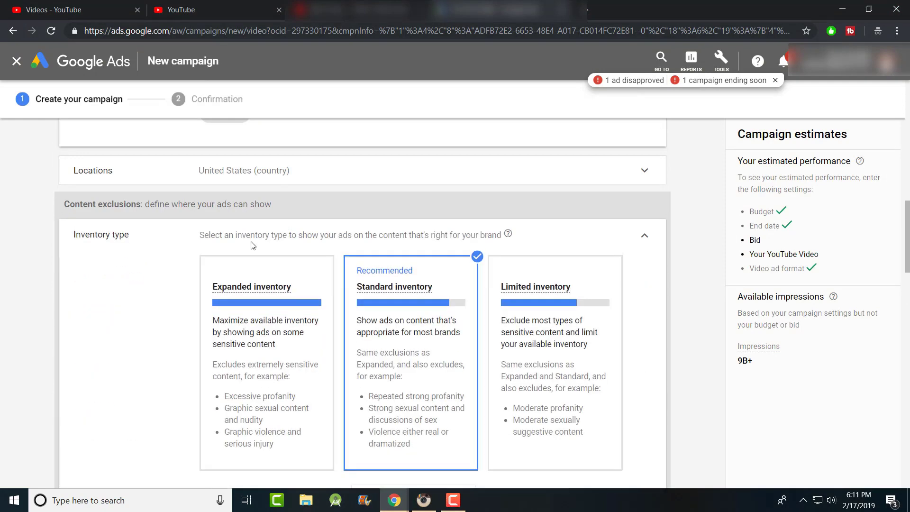
pyautogui.click(644, 235)
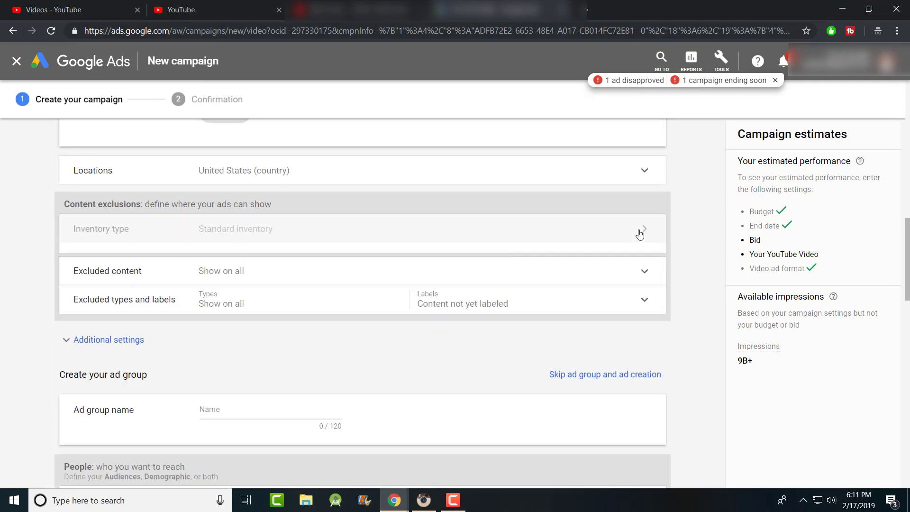
pyautogui.click(229, 251)
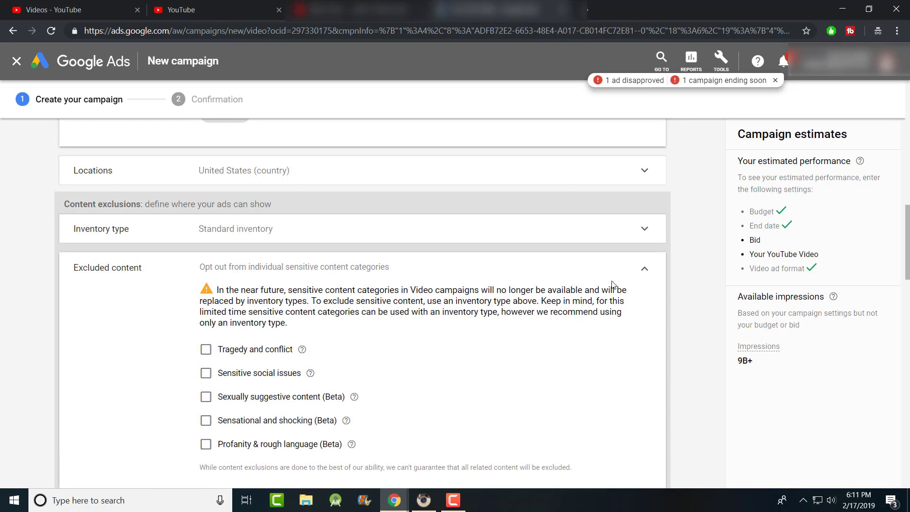
pyautogui.scroll(-1, 611, 283)
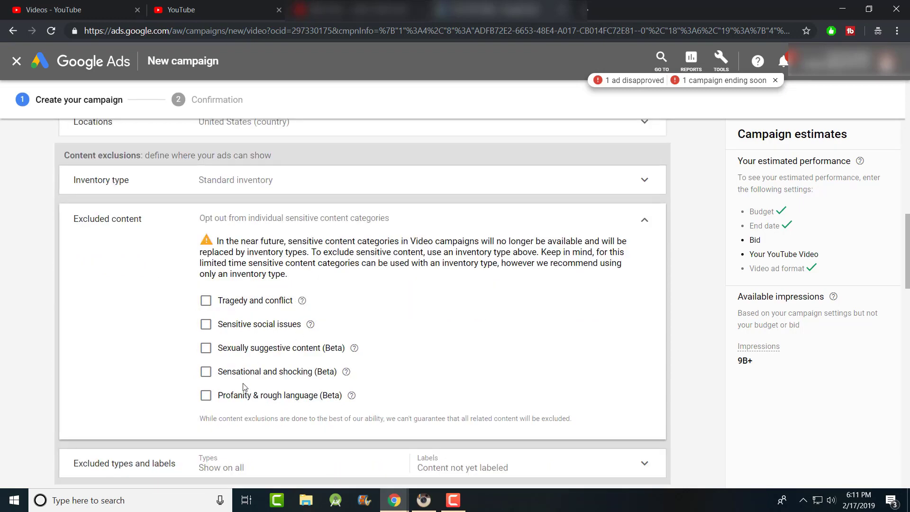
pyautogui.click(647, 223)
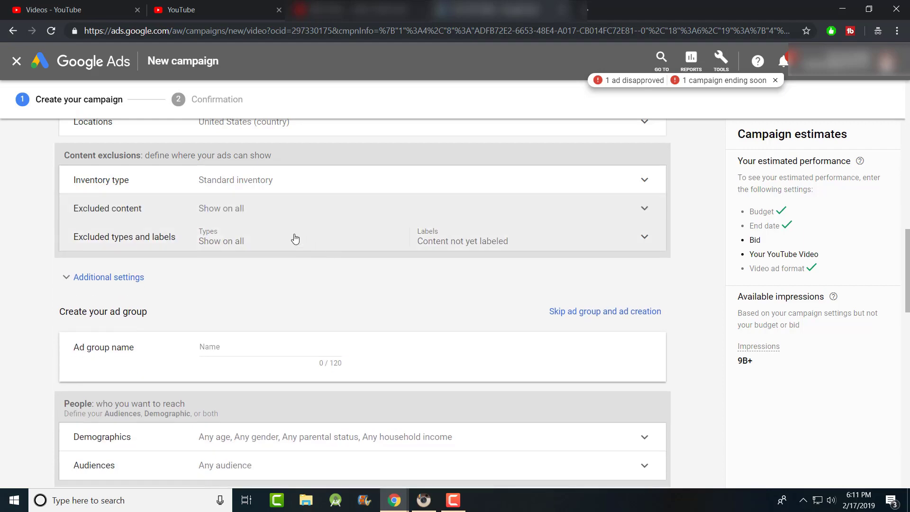
# Name the ad group ebay
pyautogui.scroll(-2, 296, 228)
pyautogui.click(243, 249)
pyautogui.write('ebay')
# Limit the ad group's age targeting to 18 - 24 and 25 - 34, keeping all genders selected
pyautogui.scroll(-4, 242, 251)
pyautogui.scroll(2, 251, 254)
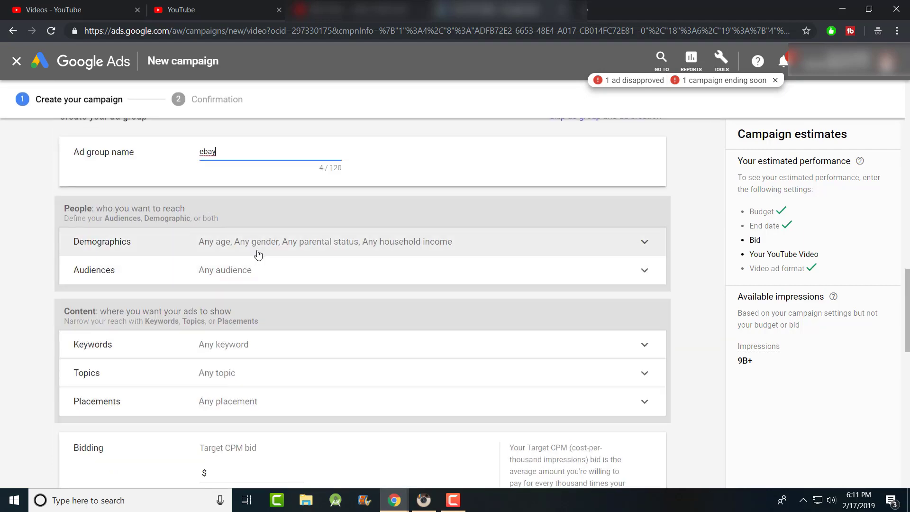
pyautogui.click(258, 254)
pyautogui.scroll(-1, 152, 291)
pyautogui.click(254, 330)
pyautogui.click(254, 353)
pyautogui.click(253, 376)
pyautogui.click(251, 401)
pyautogui.click(249, 423)
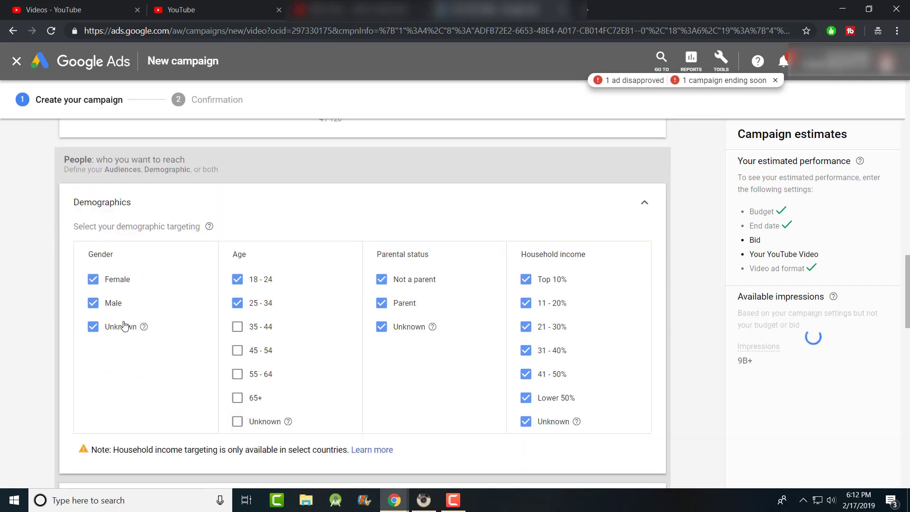
pyautogui.click(116, 327)
pyautogui.click(106, 330)
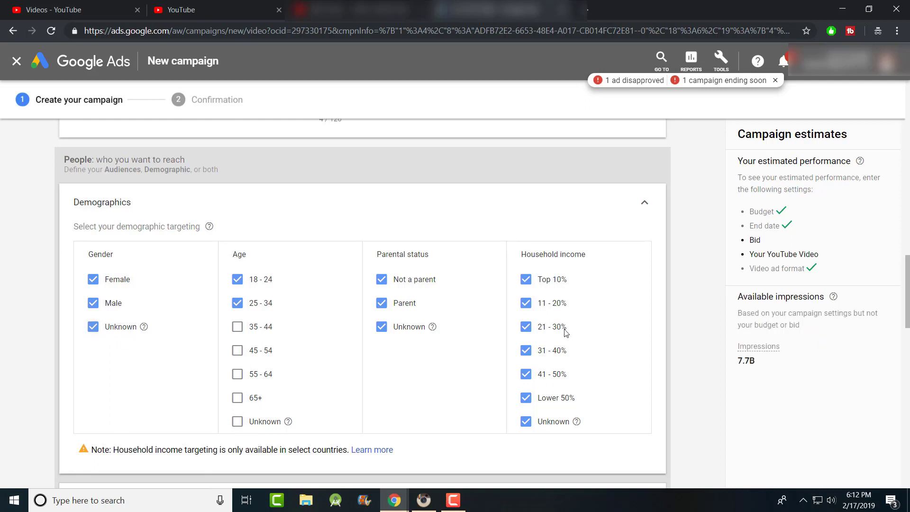
# Restrict the household income targeting to Lower 50% by excluding all the other income brackets
pyautogui.click(526, 279)
pyautogui.click(525, 303)
pyautogui.click(532, 325)
pyautogui.click(545, 350)
pyautogui.click(546, 376)
pyautogui.click(549, 423)
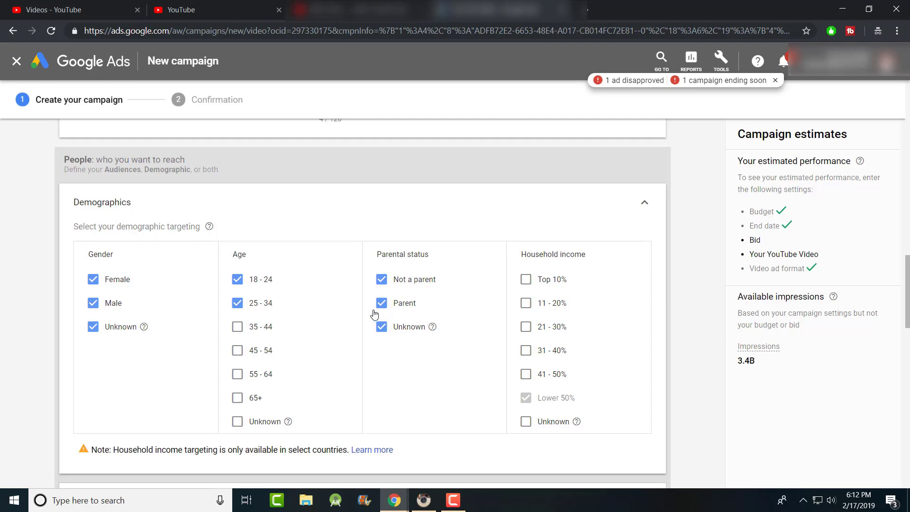
# Copy the tags of the EBAY HAUL video from its YouTube edit page and return to the Google Ads campaign
pyautogui.scroll(-4, 379, 313)
pyautogui.scroll(3, 396, 203)
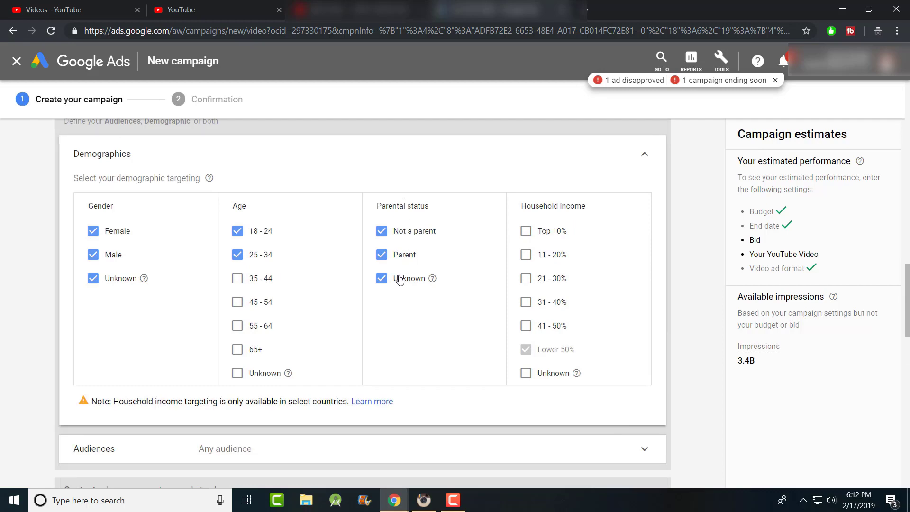
pyautogui.scroll(-7, 400, 279)
pyautogui.scroll(2, 399, 280)
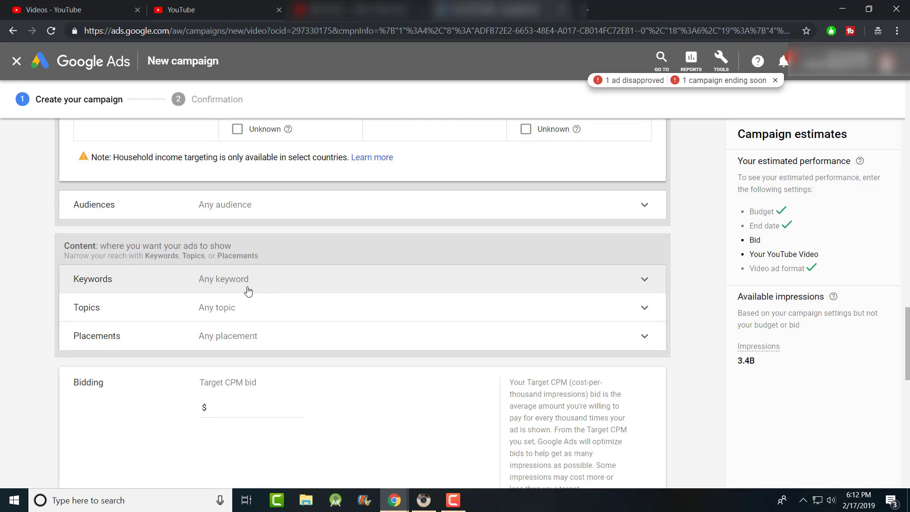
pyautogui.click(247, 4)
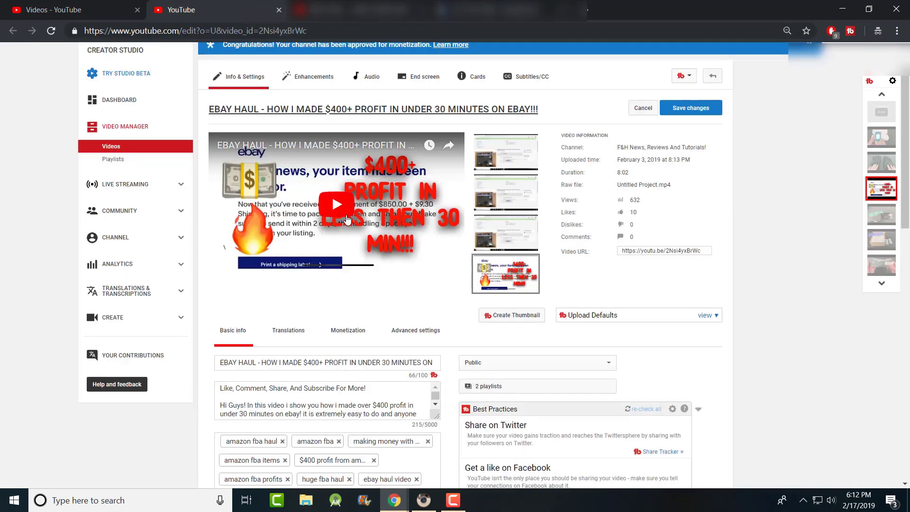
pyautogui.scroll(-4, 426, 328)
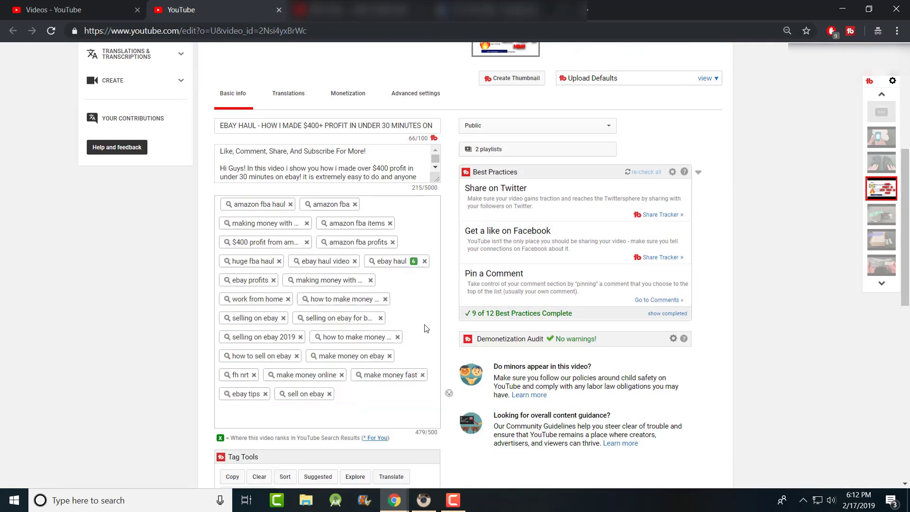
pyautogui.click(360, 9)
# Paste the copied video tags into the ad group's targeting keywords
pyautogui.click(277, 280)
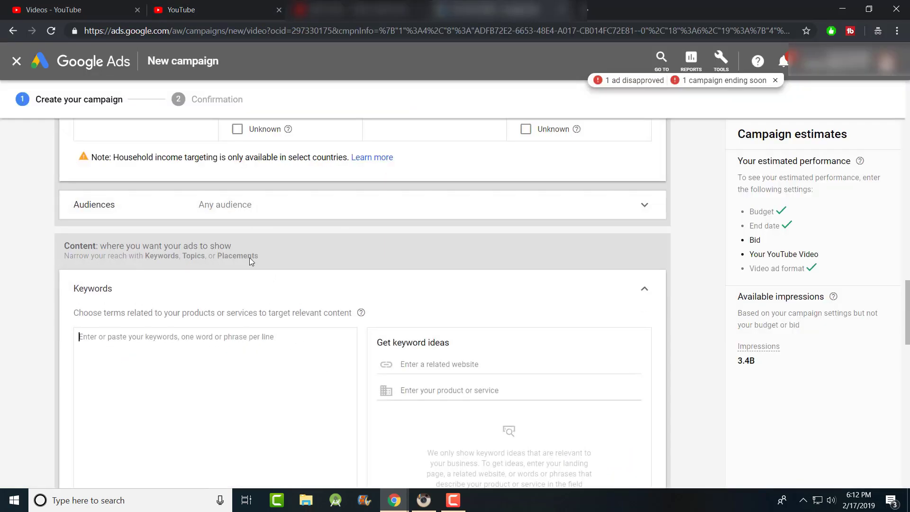
pyautogui.click(187, 334)
pyautogui.write('amazon fba haul,amazon fba,making money with amazon fba,amazon fba items,$400 profit from amazon fba,amazon fba profits,huge fba haul,ebay haul video,ebay haul,ebay profits,making money with ebay,work from home,how to make money on ebay,selling on ebay,selling on ebay for beginners,selling on ebay 2019,how to make money online,how to sell on ebay,make money on ebay,fh nrt,make money online,make money fast,ebay tips,sell on ebay')
# Replace the commas so "amazon fba haul", "amazon fba" and "making money with amazon fba" each sit on their own keyword line
pyautogui.click(137, 337)
pyautogui.press('BackSpace')
pyautogui.press('Return')
pyautogui.click(120, 345)
pyautogui.press('BackSpace')
pyautogui.press('Return')
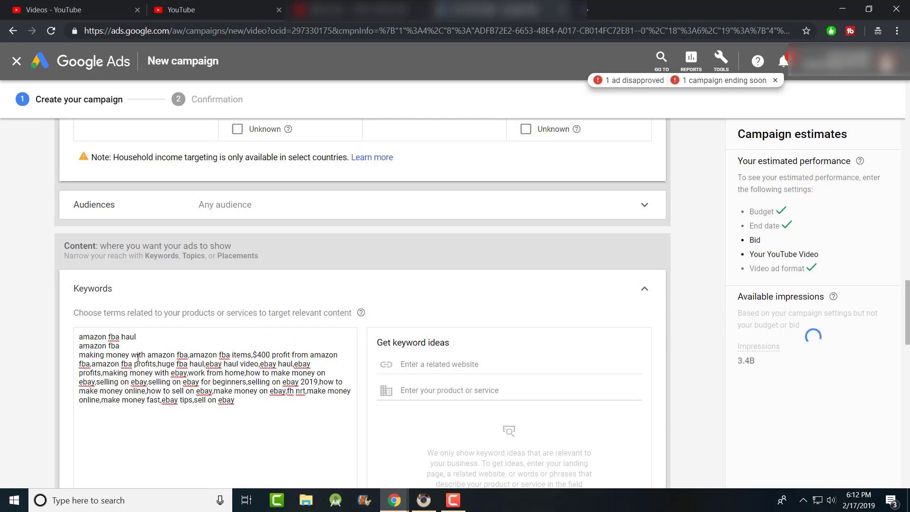
pyautogui.click(188, 356)
pyautogui.press('BackSpace')
pyautogui.press('Return')
# Split "amazon fba items", "$400 profit from amazon fba", "amazon fba profits" and "huge fba haul" onto separate keyword lines without commas
pyautogui.click(143, 364)
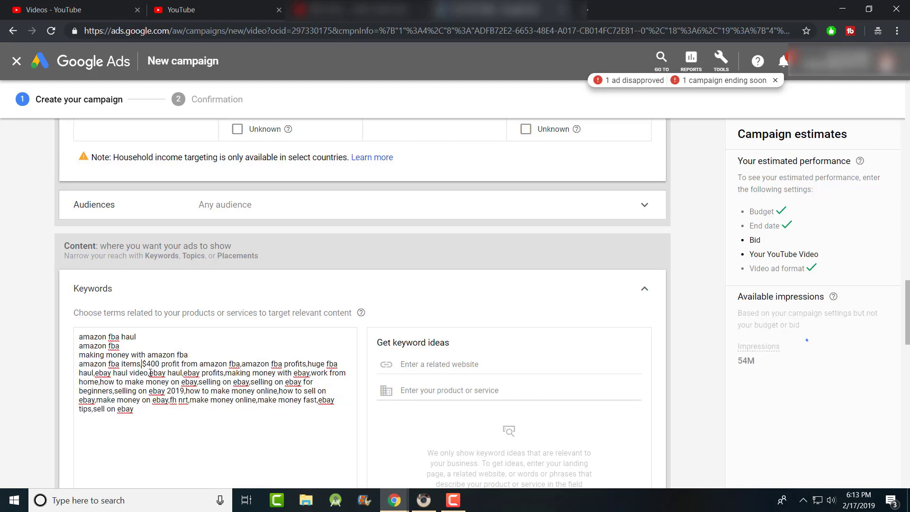
pyautogui.press('BackSpace')
pyautogui.press('Return')
pyautogui.click(177, 373)
pyautogui.press('BackSpace')
pyautogui.press('Return')
pyautogui.click(143, 381)
pyautogui.press('BackSpace')
pyautogui.press('Return')
pyautogui.press('BackSpace')
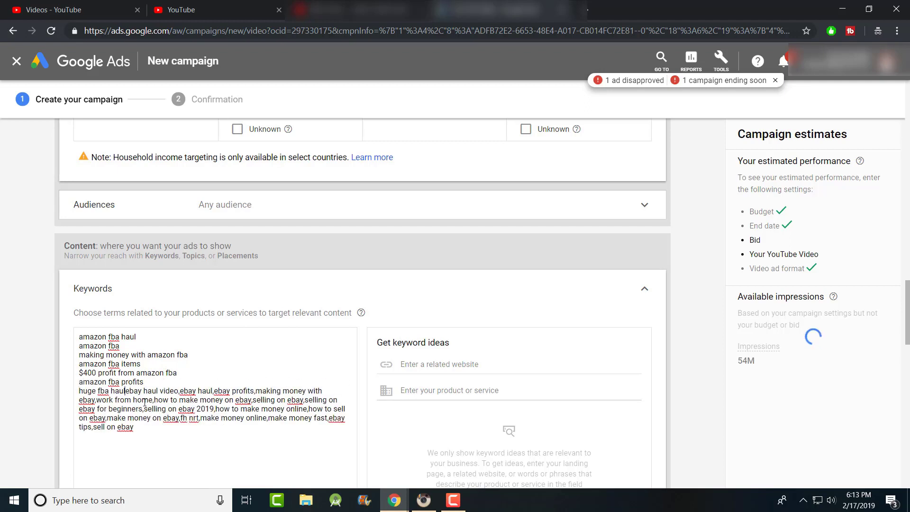
pyautogui.press('Return')
# Put the keywords "ebay haul video", "ebay haul" and "ebay profits" on separate lines without commas
pyautogui.click(134, 400)
pyautogui.press('BackSpace')
pyautogui.press('Return')
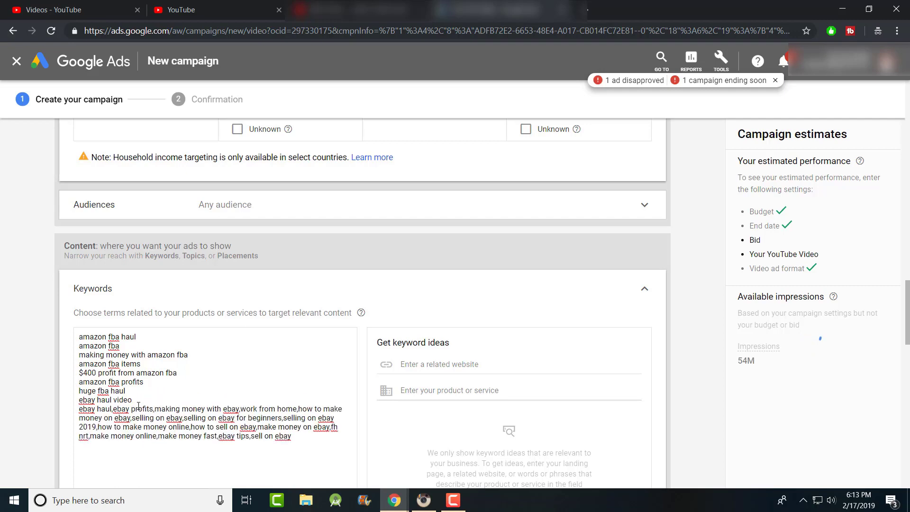
pyautogui.click(152, 408)
pyautogui.press('BackSpace')
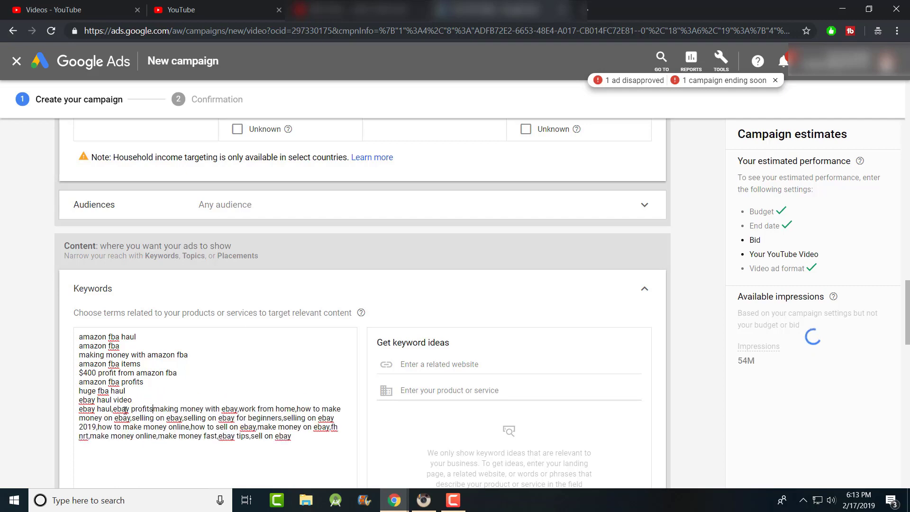
pyautogui.press('Return')
pyautogui.click(112, 408)
pyautogui.press('BackSpace')
pyautogui.press('Return')
# Separate "making money with ebay", "work from home" and "how to make money on ebay" into individual keyword lines without commas
pyautogui.scroll(-1, 142, 396)
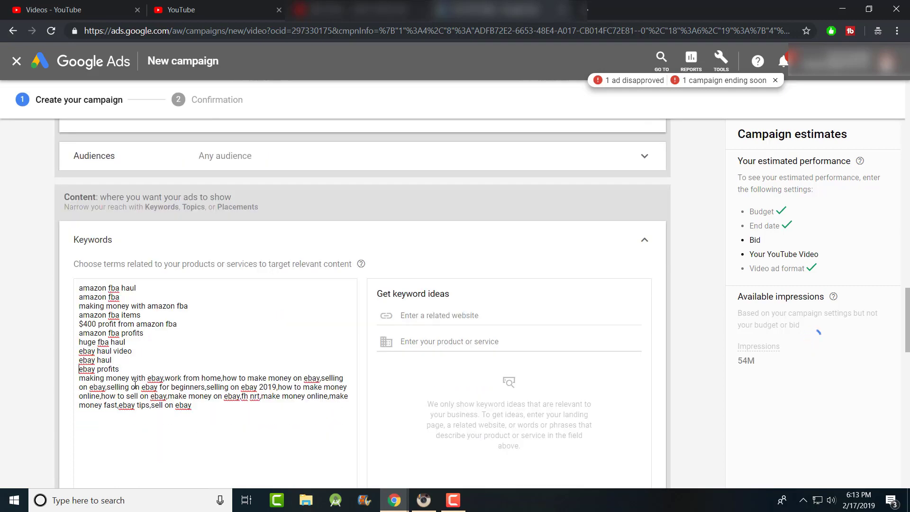
pyautogui.click(164, 378)
pyautogui.press('BackSpace')
pyautogui.press('Return')
pyautogui.click(136, 387)
pyautogui.press('BackSpace')
pyautogui.press('Return')
pyautogui.click(177, 396)
pyautogui.press('BackSpace')
pyautogui.press('Return')
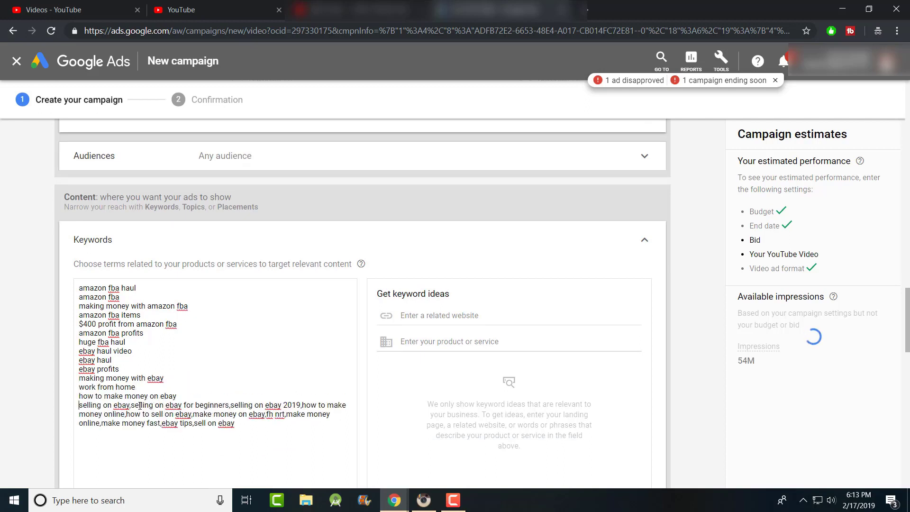
# Break the keywords from "selling on ebay" through "how to sell on ebay" onto one line each, removing the commas
pyautogui.press('Return')
pyautogui.click(177, 415)
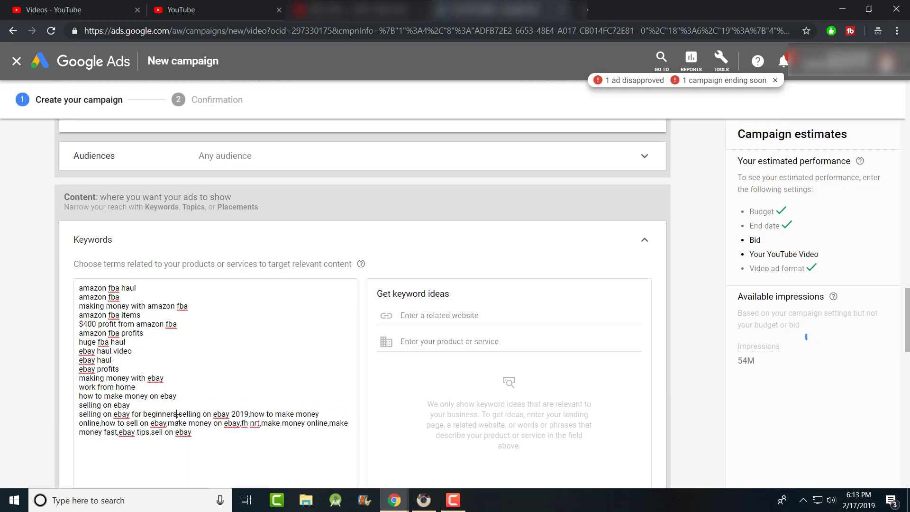
pyautogui.press('BackSpace')
pyautogui.press('Return')
pyautogui.click(150, 427)
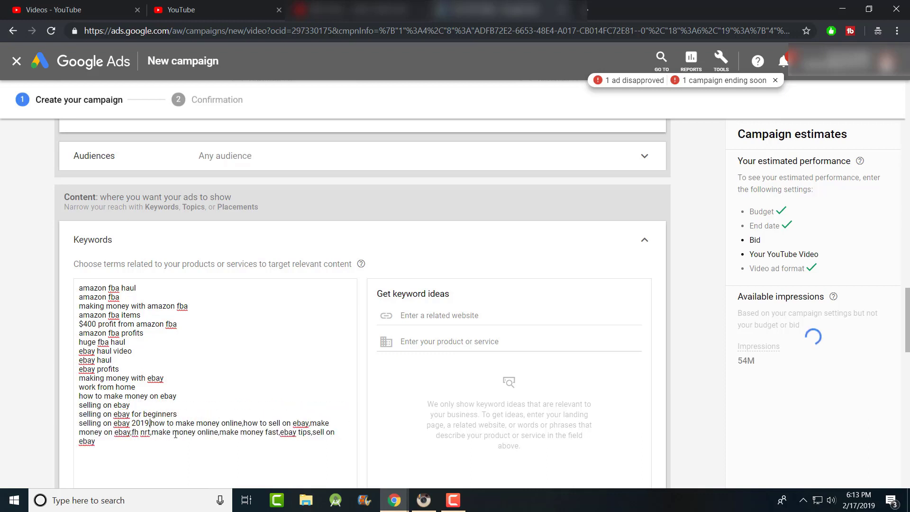
pyautogui.press('BackSpace')
pyautogui.press('Return')
pyautogui.click(171, 432)
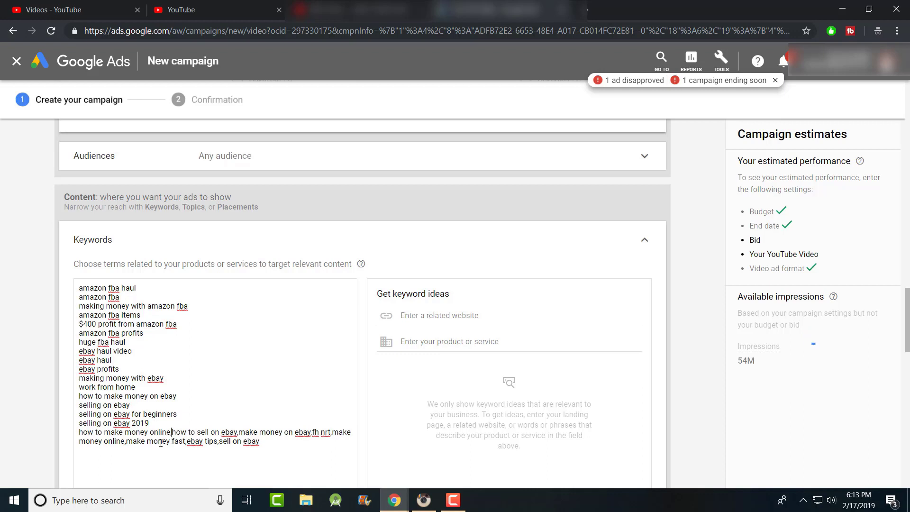
pyautogui.press('BackSpace')
pyautogui.press('Return')
pyautogui.click(146, 440)
pyautogui.press('BackSpace')
pyautogui.press('Return')
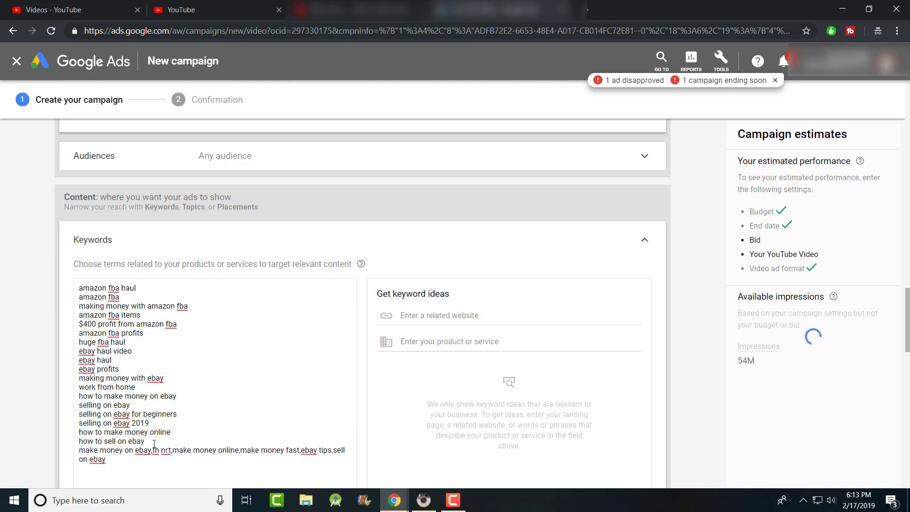
# Put "make money on ebay" on its own keyword line and delete the keyword "fh nrt" that follows it
pyautogui.scroll(-1, 151, 435)
pyautogui.click(151, 401)
pyautogui.press('Delete')
pyautogui.press('Return')
pyautogui.press('Delete')
pyautogui.press('Delete')
pyautogui.press('Delete')
pyautogui.press('Delete')
pyautogui.press('Delete')
pyautogui.press('Delete')
pyautogui.press('Delete')
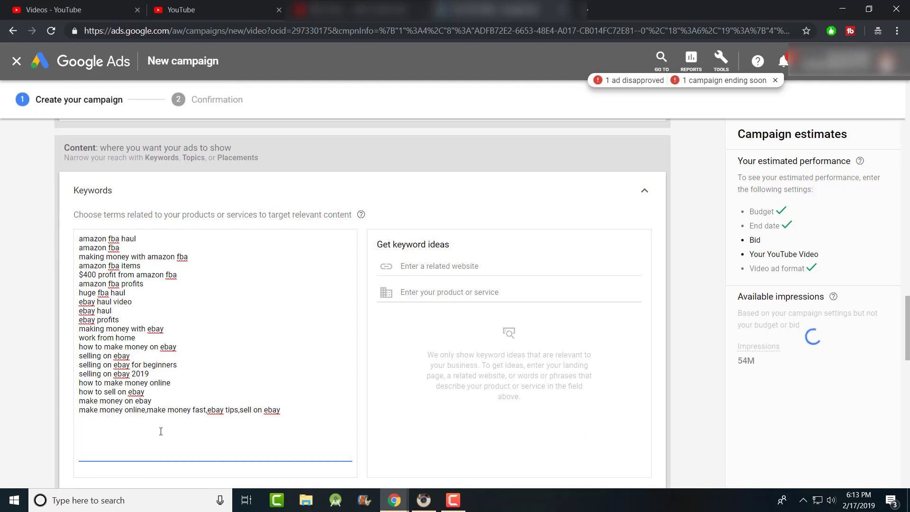
# Split the remaining keywords "make money online", "make money fast", "ebay tips" and "sell on ebay" onto separate lines without commas
pyautogui.click(145, 410)
pyautogui.press('Delete')
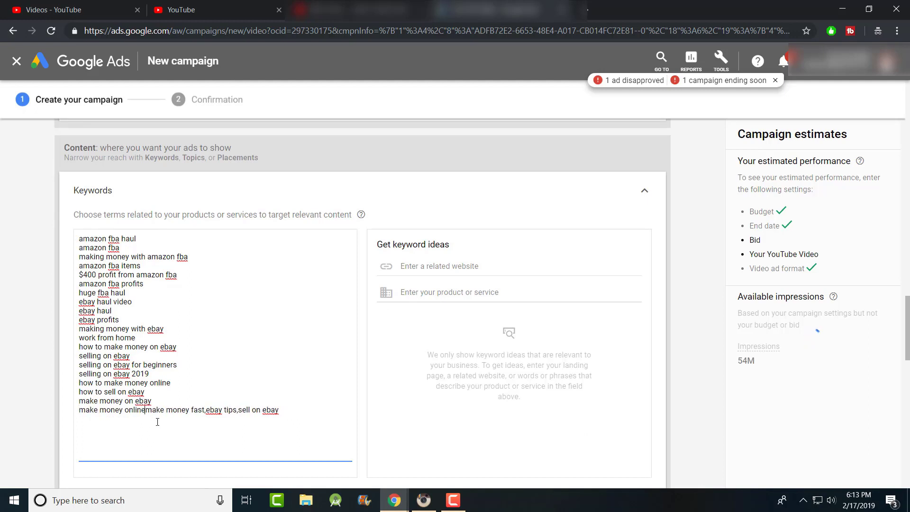
pyautogui.press('Return')
pyautogui.click(138, 420)
pyautogui.press('Delete')
pyautogui.press('Return')
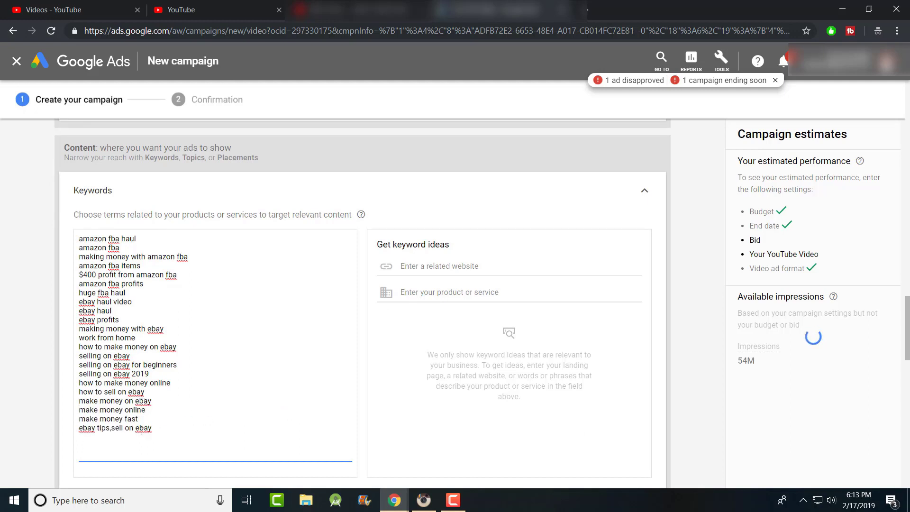
pyautogui.click(115, 429)
pyautogui.press('Delete')
pyautogui.press('Return')
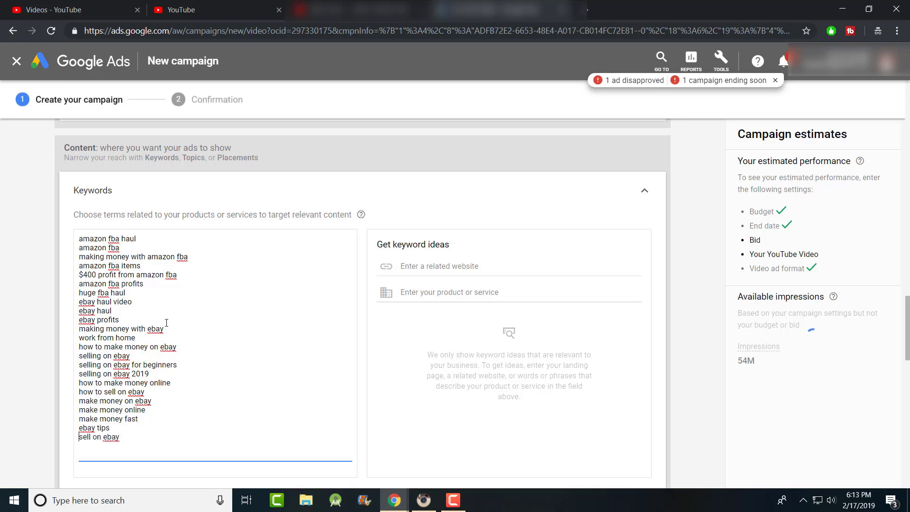
pyautogui.click(467, 265)
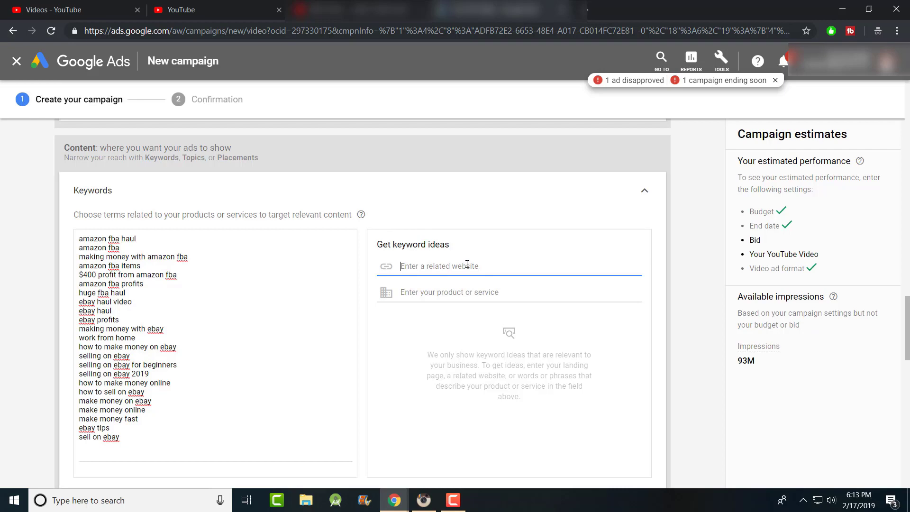
# Search the ad group's audiences for "ebay" and look through the suggested segments
pyautogui.scroll(2, 467, 264)
pyautogui.click(267, 206)
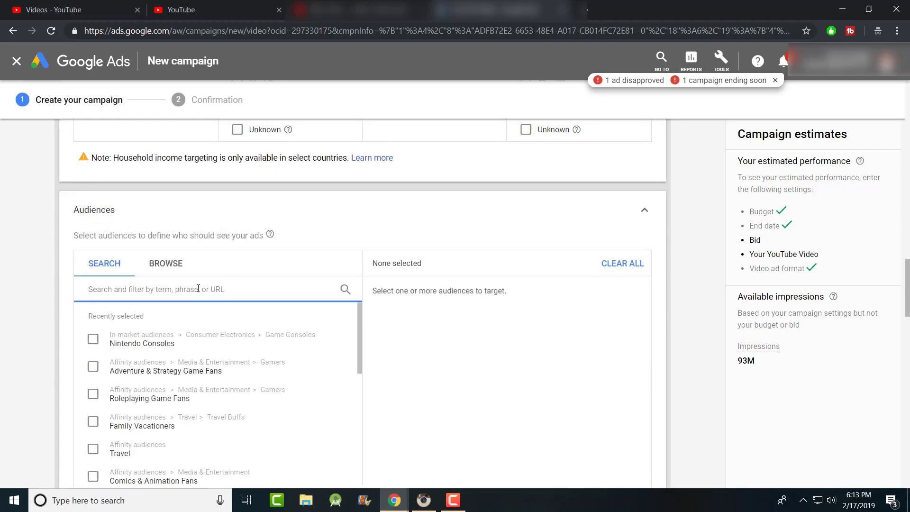
pyautogui.scroll(-3, 193, 298)
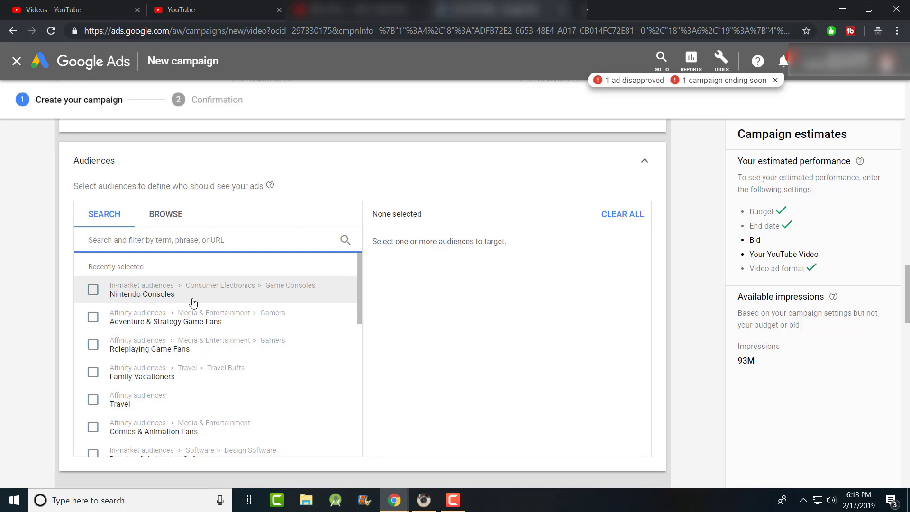
pyautogui.write('ebay')
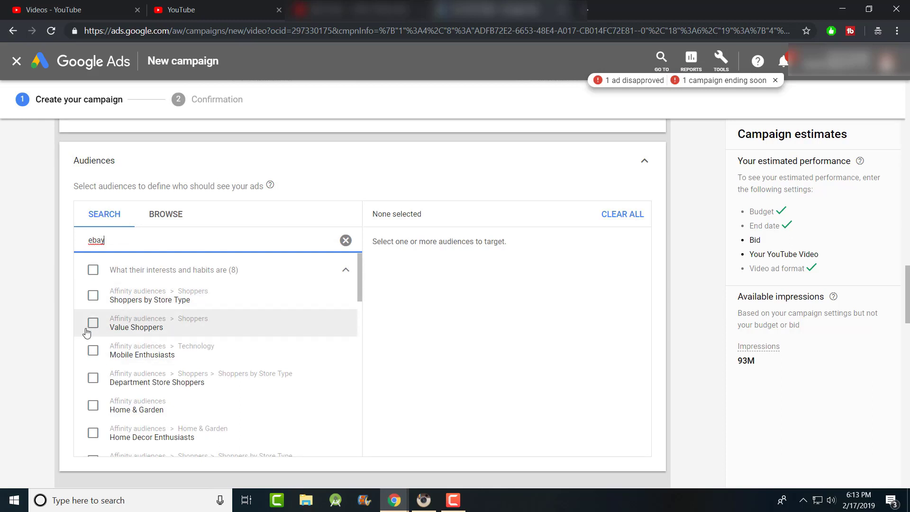
pyautogui.scroll(-2, 91, 350)
pyautogui.scroll(-10, 113, 370)
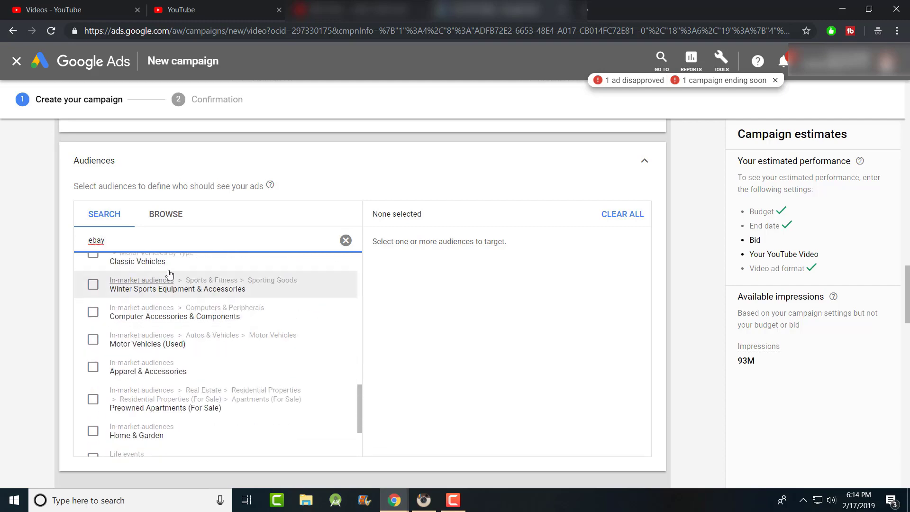
pyautogui.click(166, 215)
pyautogui.click(113, 213)
pyautogui.doubleClick(129, 241)
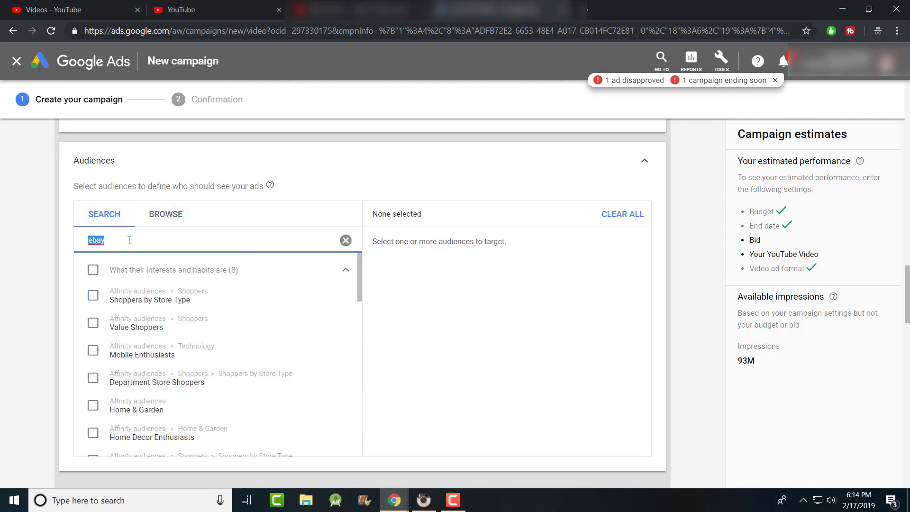
pyautogui.write('entre')
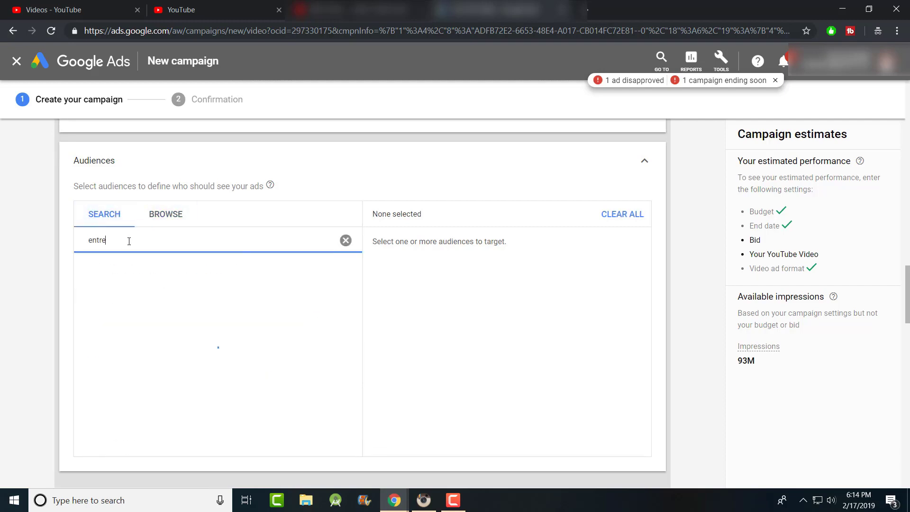
pyautogui.press('BackSpace')
pyautogui.write('a')
pyautogui.press('BackSpace')
pyautogui.press('BackSpace')
pyautogui.press('BackSpace')
# Search the audiences for "money" and target the life events Starting a Business Soon and Recently Started a Business
pyautogui.write('money')
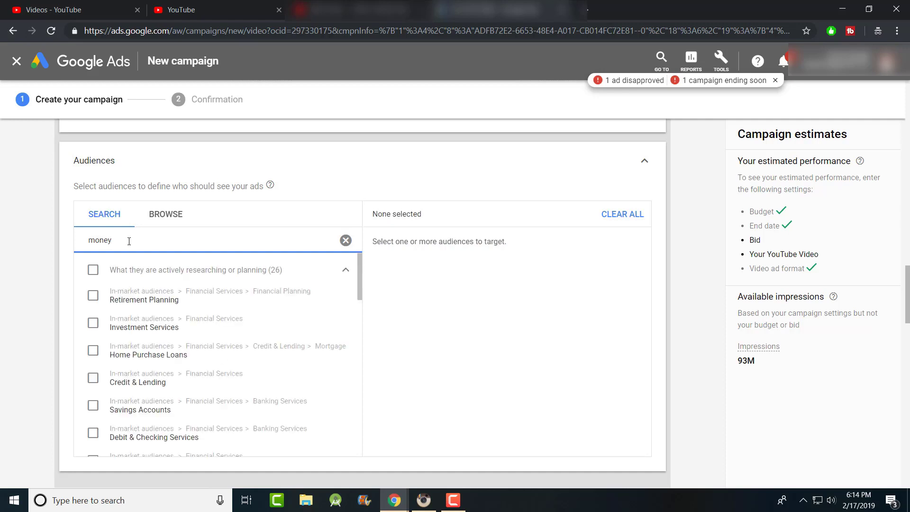
pyautogui.scroll(-1, 191, 328)
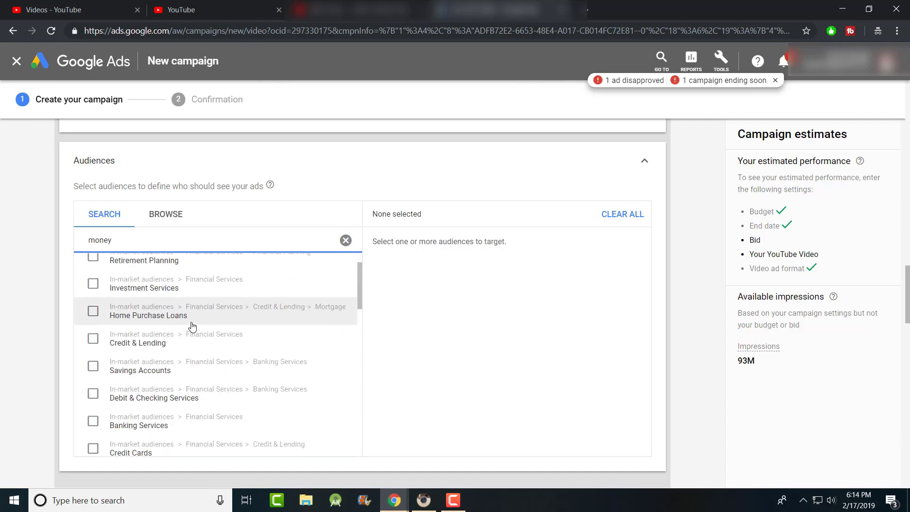
pyautogui.scroll(-3, 192, 327)
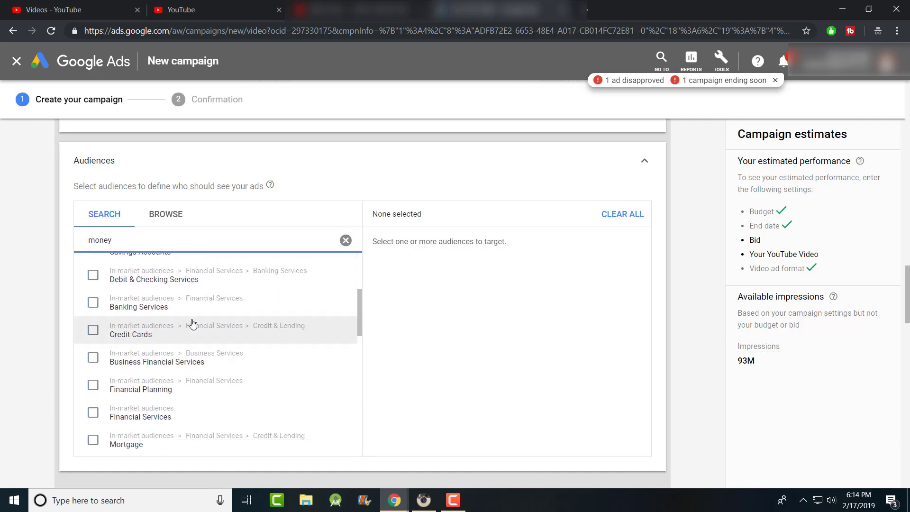
pyautogui.scroll(-2, 192, 323)
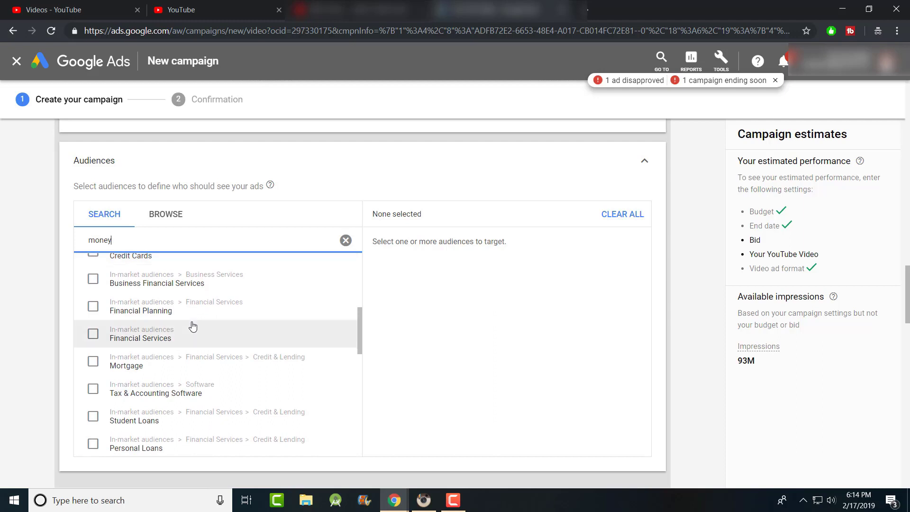
pyautogui.scroll(-3, 192, 325)
pyautogui.scroll(-3, 192, 327)
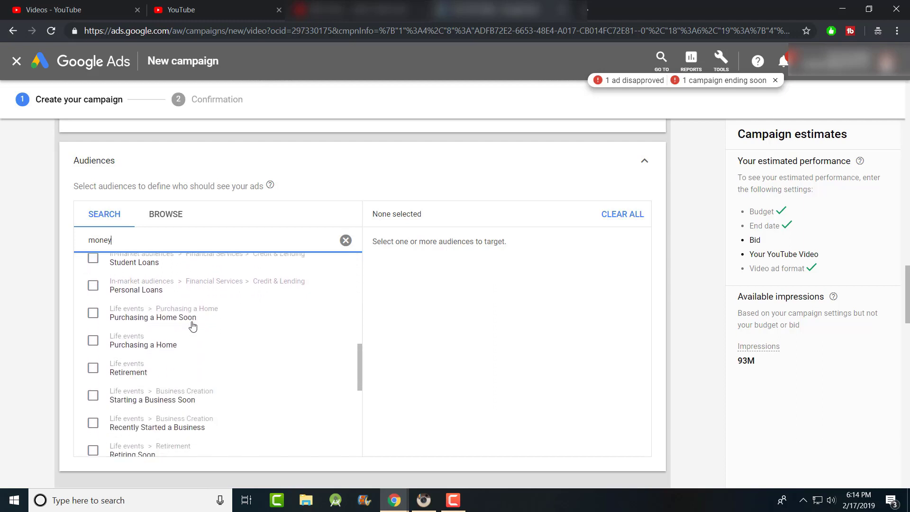
pyautogui.click(162, 323)
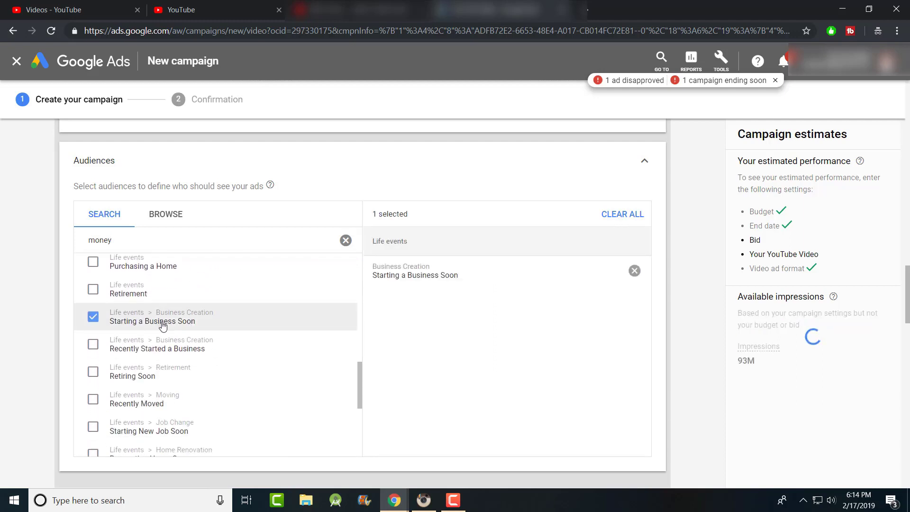
pyautogui.click(154, 353)
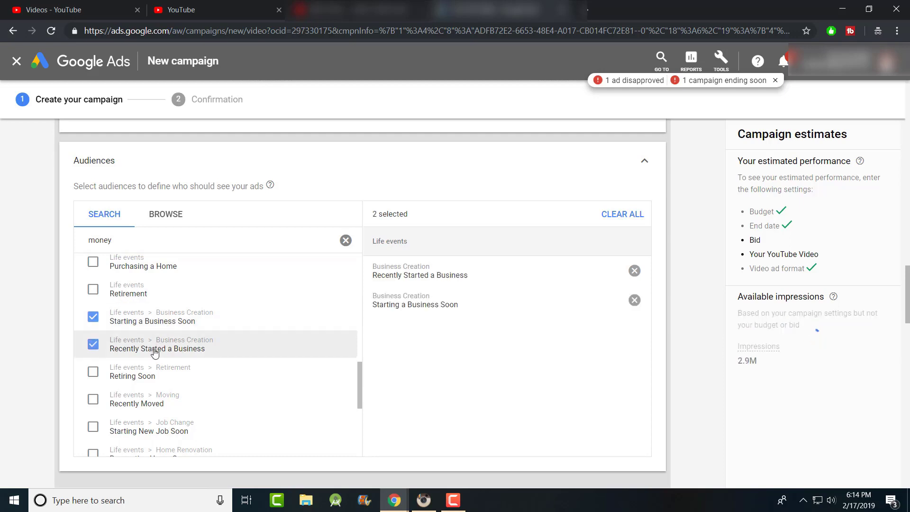
# Add the detailed demographics audience Current College Students to the ad group's targeting
pyautogui.scroll(-2, 155, 351)
pyautogui.scroll(-3, 154, 347)
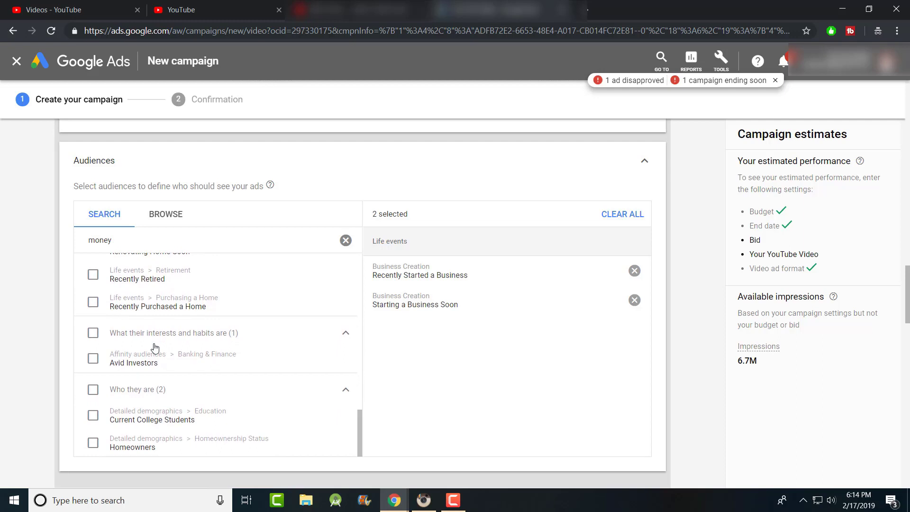
pyautogui.scroll(-2, 155, 348)
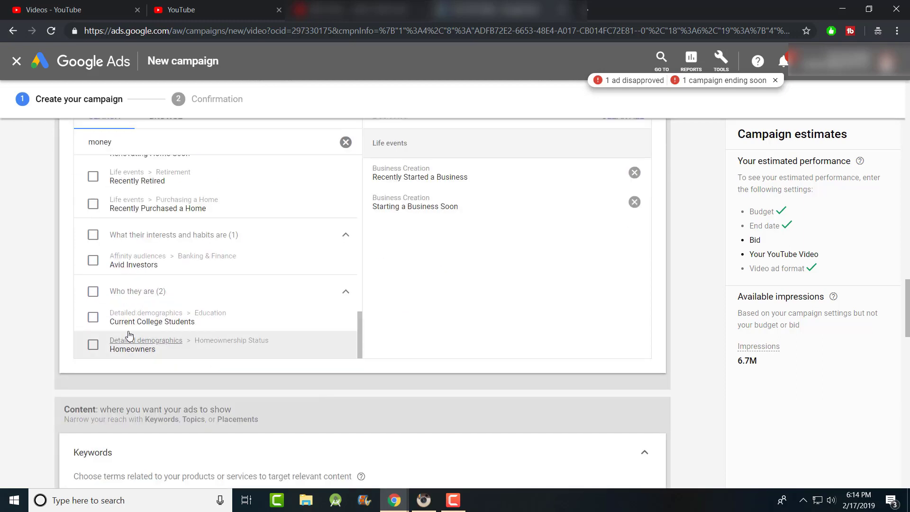
pyautogui.click(92, 317)
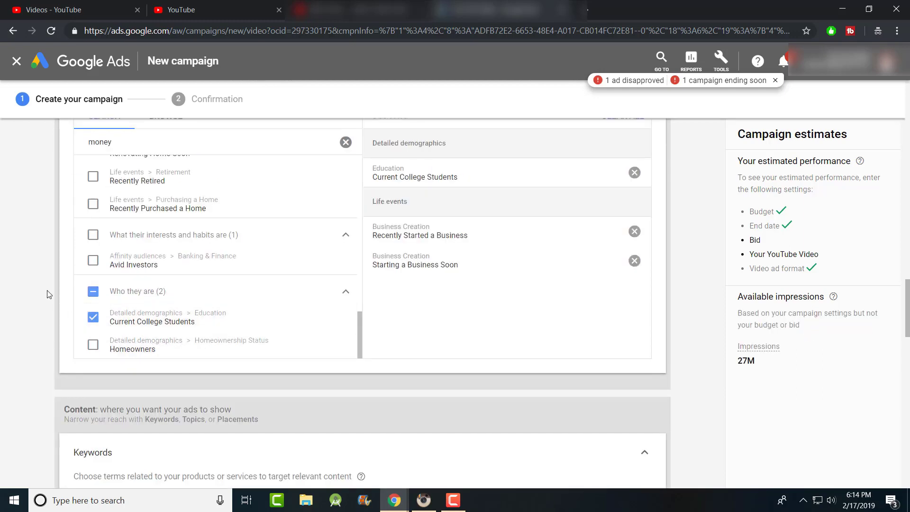
# Expand the ad group's topic targeting and search the topics for "ebay"
pyautogui.scroll(-1, 37, 295)
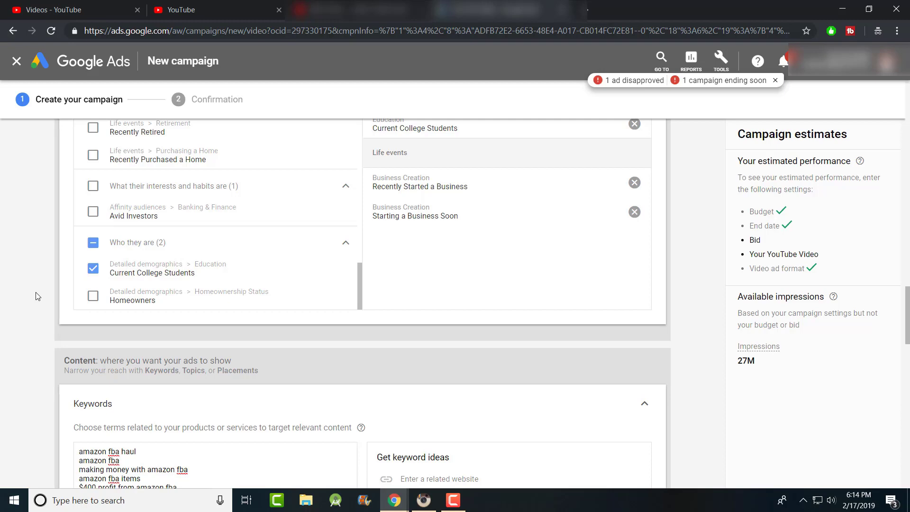
pyautogui.scroll(-5, 37, 296)
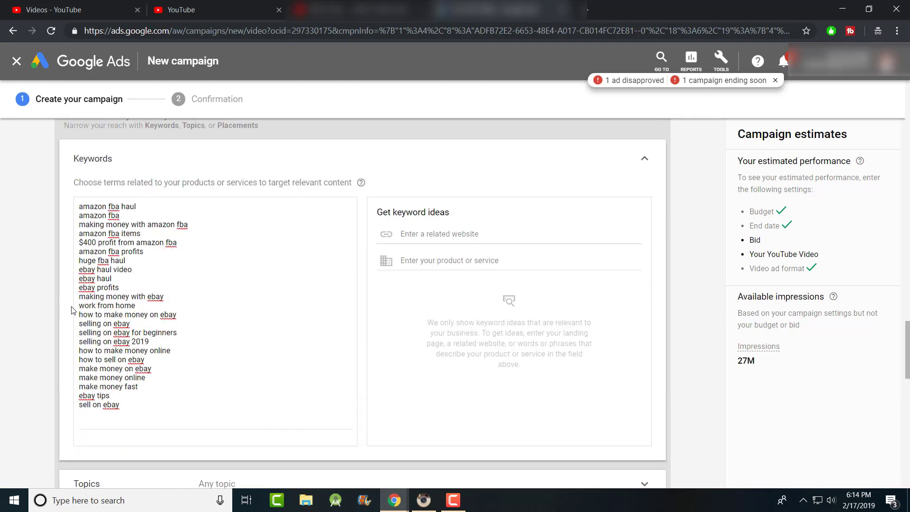
pyautogui.scroll(-6, 72, 311)
pyautogui.click(221, 197)
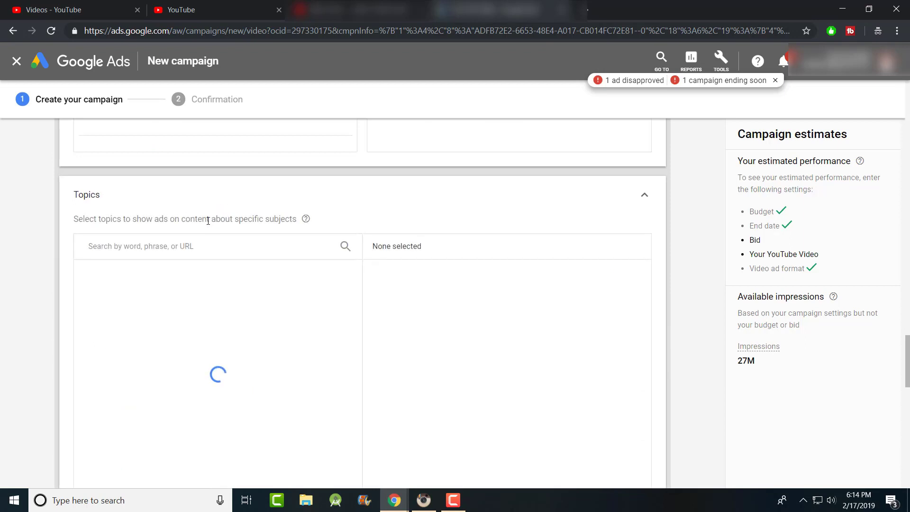
pyautogui.click(143, 243)
pyautogui.write('ebay')
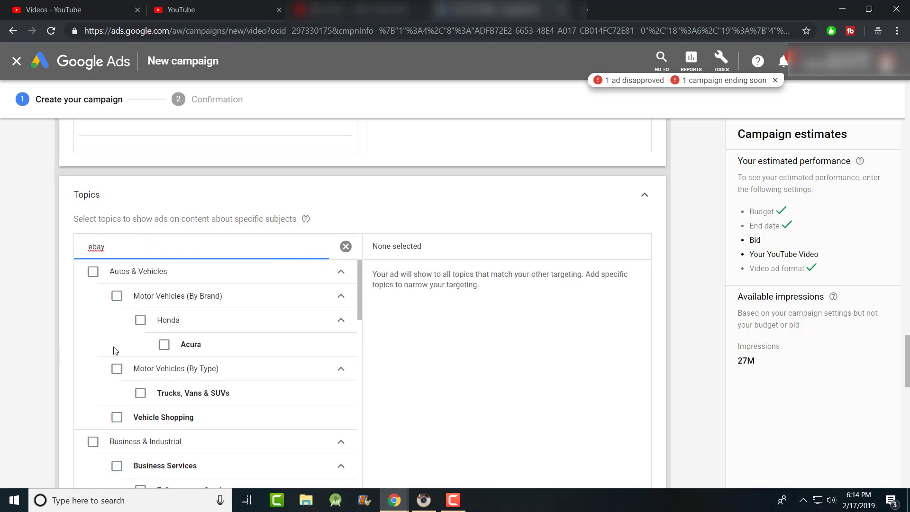
# Look through the suggested "ebay" topics, try targeting Shopping Portals, and deselect it again
pyautogui.scroll(-3, 115, 348)
pyautogui.scroll(-5, 114, 350)
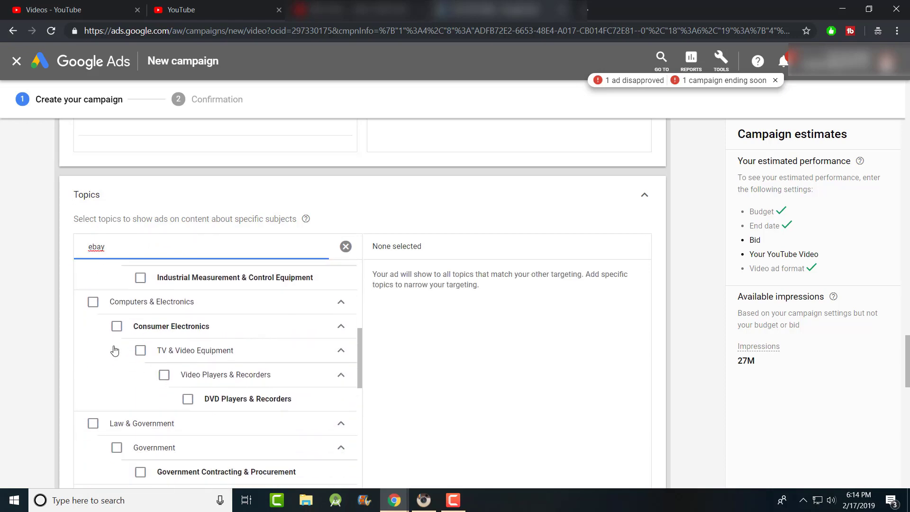
pyautogui.scroll(-8, 115, 351)
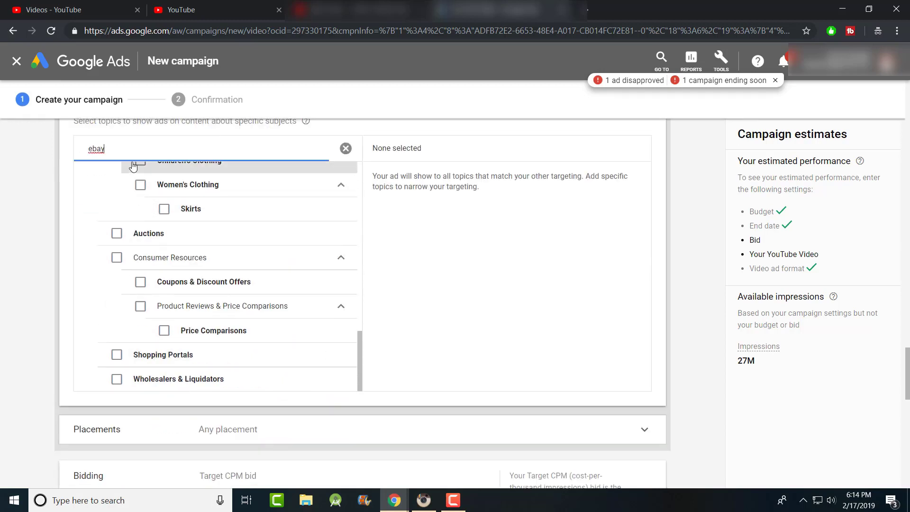
pyautogui.click(117, 353)
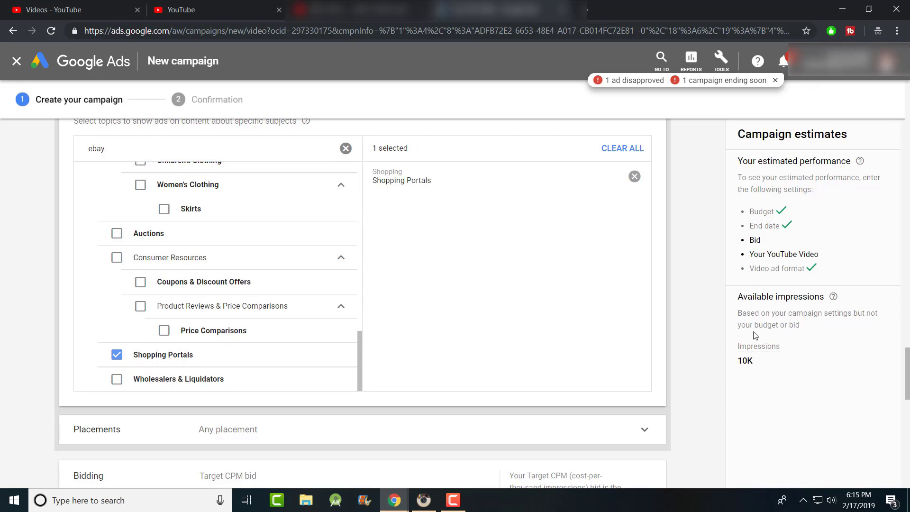
pyautogui.click(133, 355)
# Search the topics for "online shopp" and look through the suggested topics
pyautogui.doubleClick(156, 150)
pyautogui.write('onl')
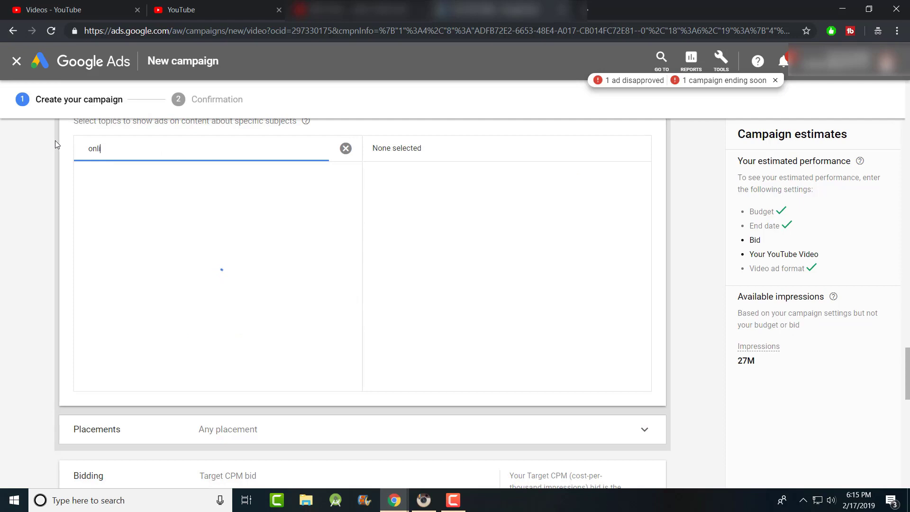
pyautogui.write('ine shopp')
pyautogui.scroll(1, 242, 223)
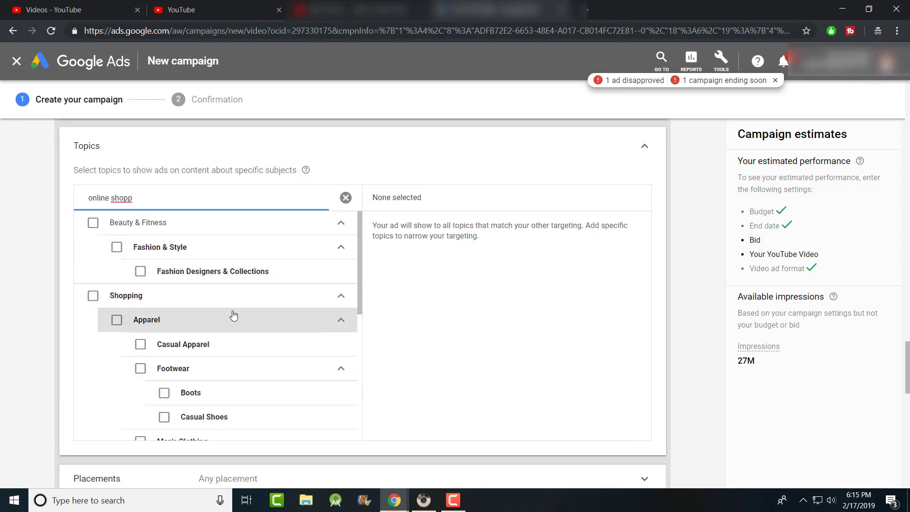
pyautogui.scroll(-1, 230, 313)
pyautogui.scroll(-5, 230, 313)
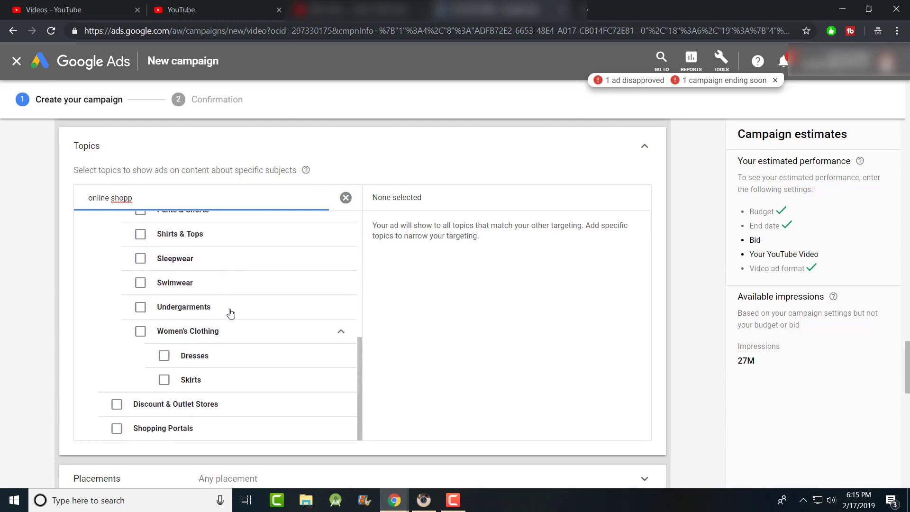
pyautogui.scroll(7, 230, 314)
# Clear the topic search, try targeting the Finance topic, and deselect it again
pyautogui.moveTo(157, 198); pyautogui.dragTo(3, 203)
pyautogui.press('BackSpace')
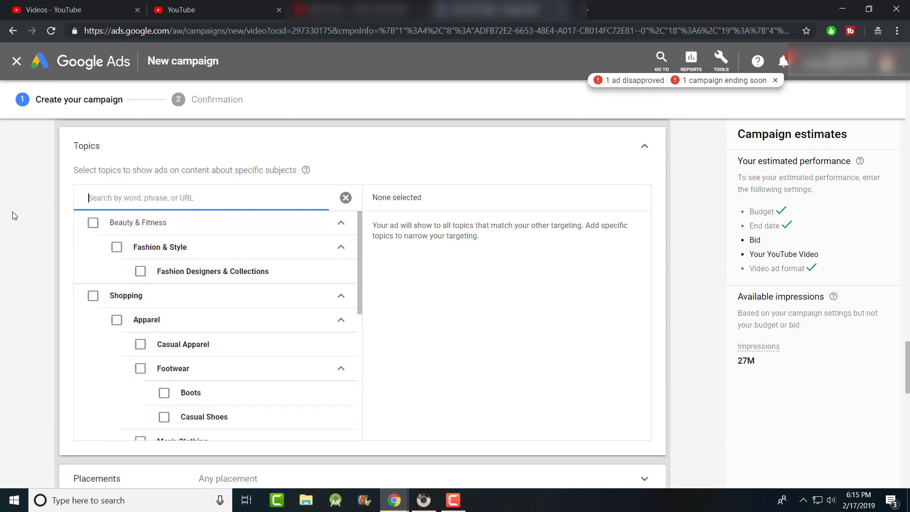
pyautogui.click(38, 232)
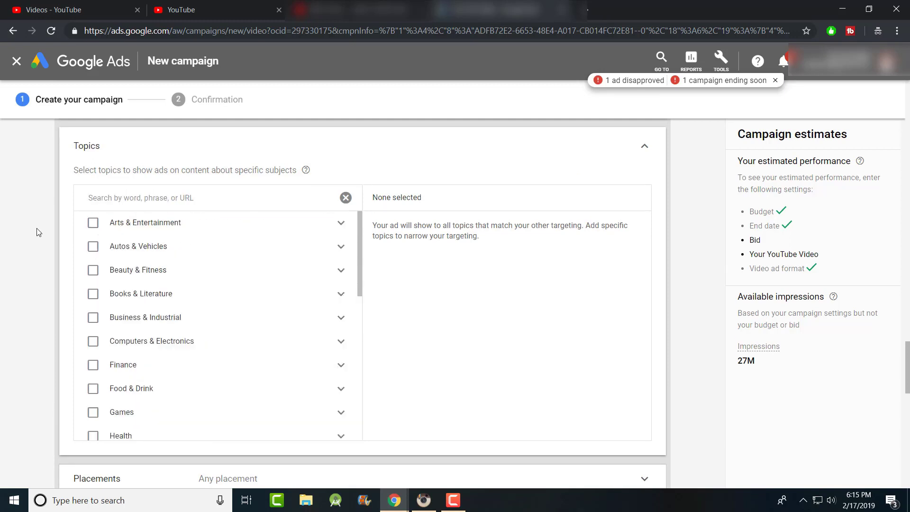
pyautogui.click(118, 367)
pyautogui.scroll(-2, 155, 353)
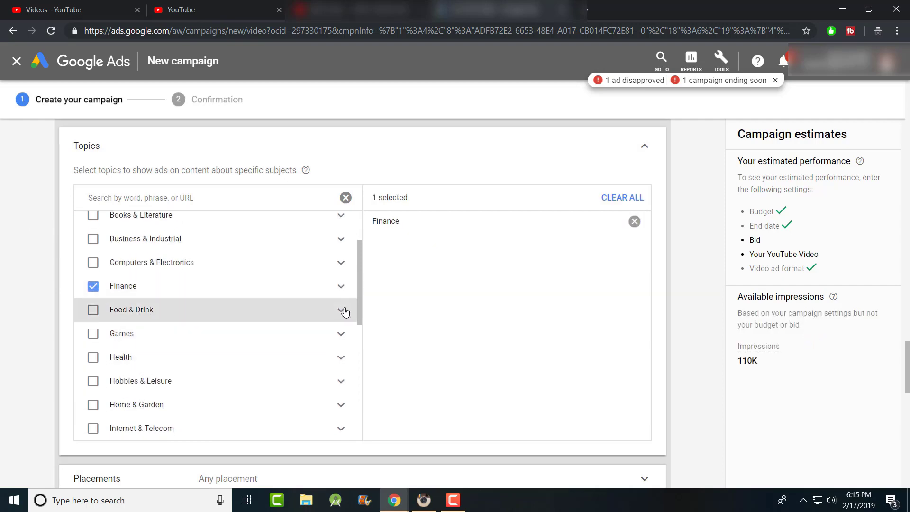
pyautogui.click(162, 287)
# Expand the ad group's placement targeting and review the available placement types
pyautogui.scroll(-6, 45, 277)
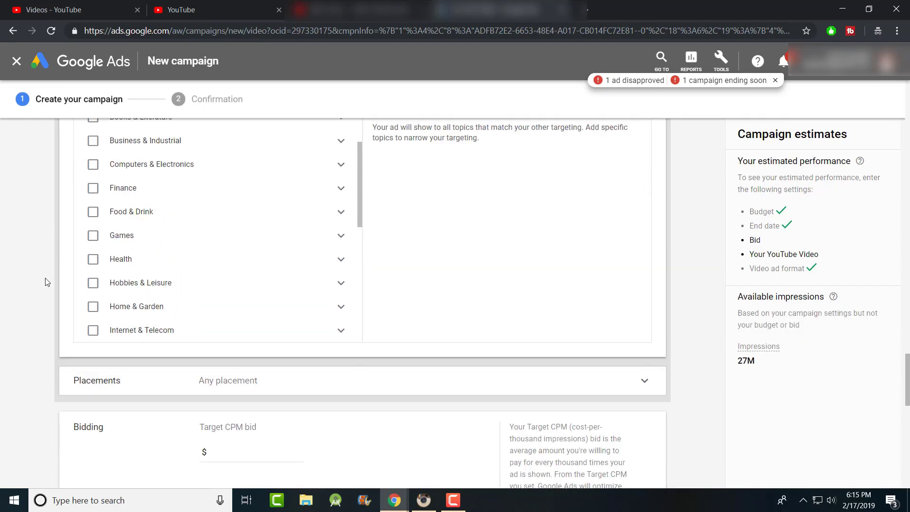
pyautogui.click(242, 185)
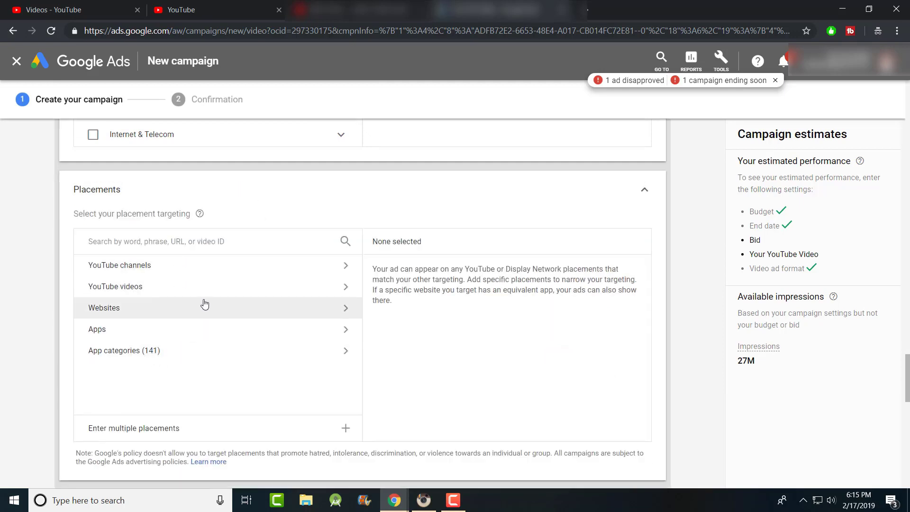
pyautogui.scroll(-2, 206, 298)
pyautogui.scroll(1, 308, 285)
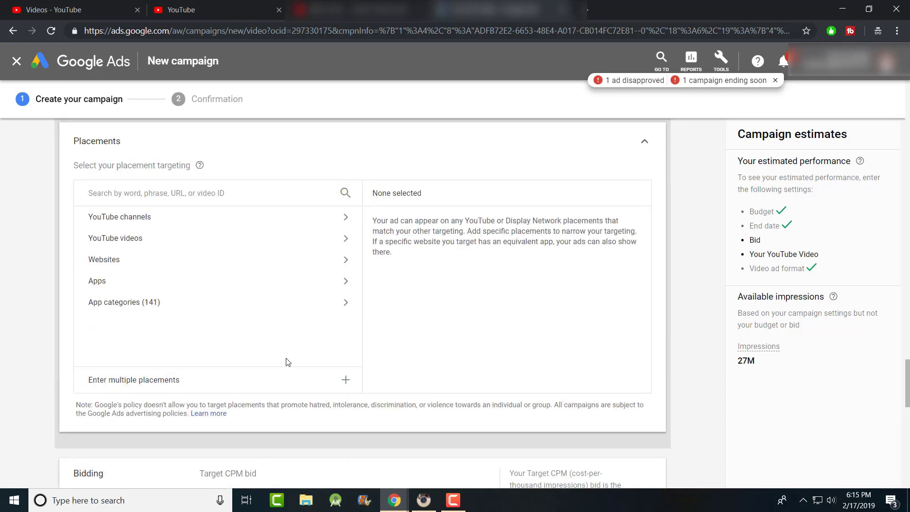
# Set the ad group's Target CPM bid to $1
pyautogui.scroll(-5, 285, 361)
pyautogui.click(241, 255)
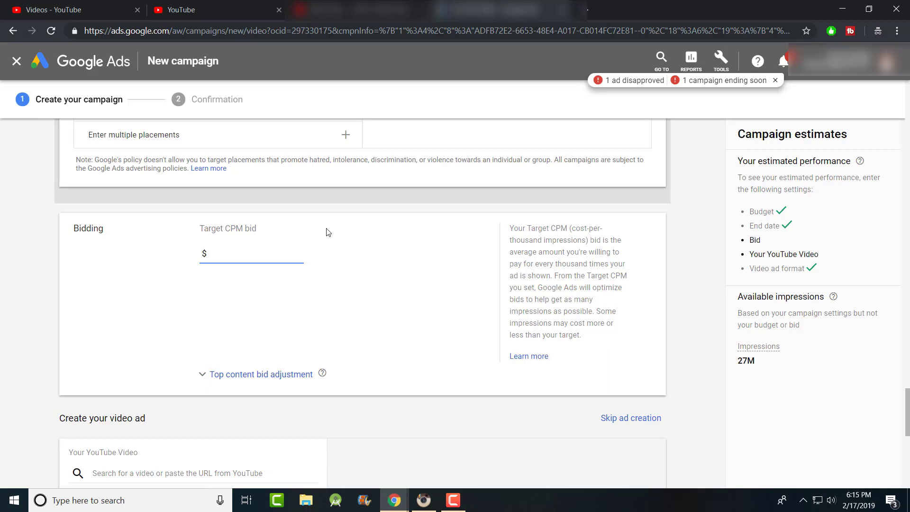
pyautogui.write('1')
# Copy the eBay haul video's link from its YouTube page and use it as the YouTube video for the ad
pyautogui.click(378, 9)
pyautogui.click(379, 31)
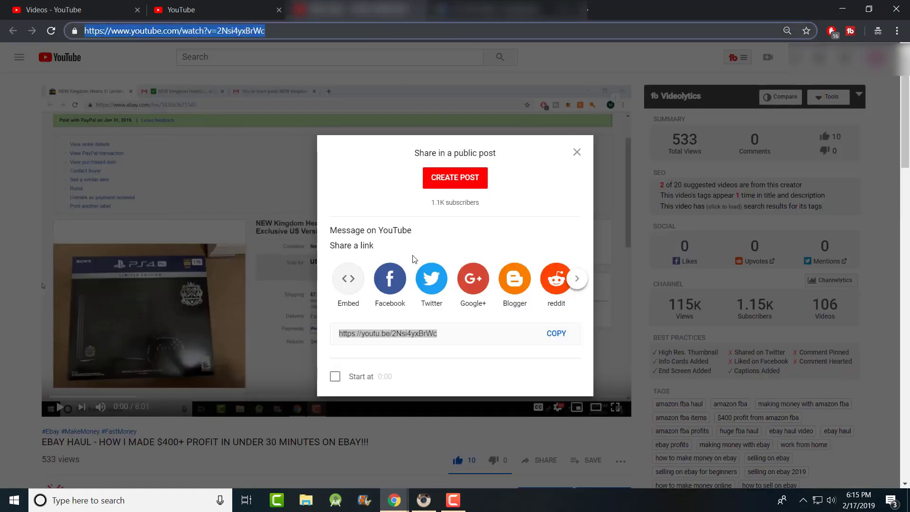
pyautogui.click(405, 333)
pyautogui.click(479, 9)
pyautogui.scroll(-5, 128, 280)
pyautogui.click(146, 232)
pyautogui.hotkey('ctrl', 'v')
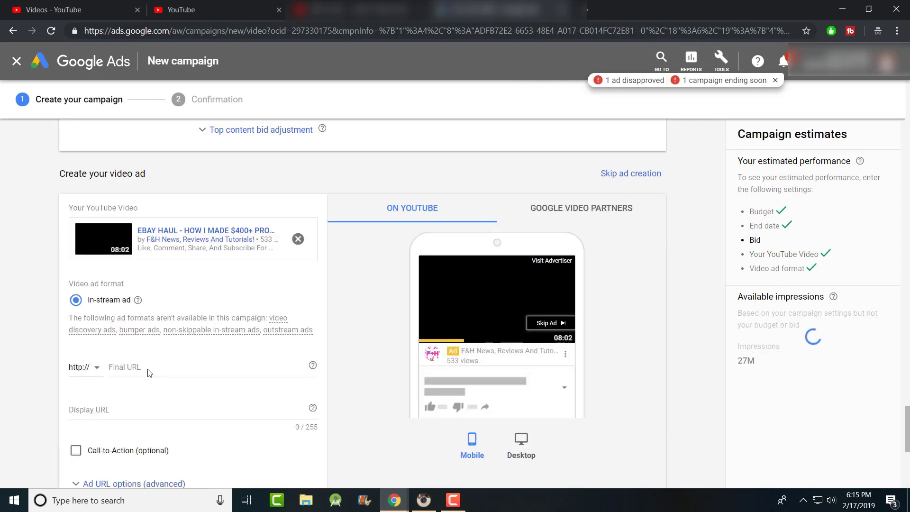
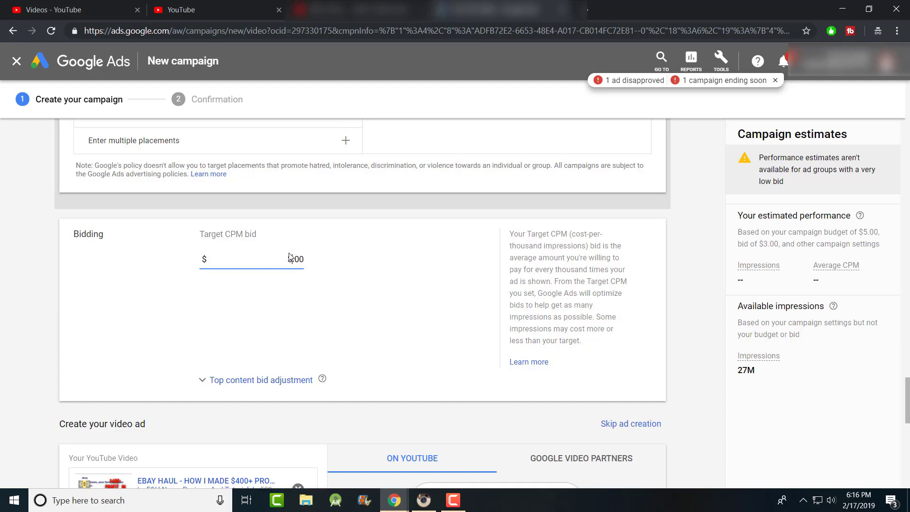
# Try Target CPM bids of $4.00 and $5.00 for the ad group
pyautogui.write('4')
pyautogui.write('5')
pyautogui.scroll(10, 289, 256)
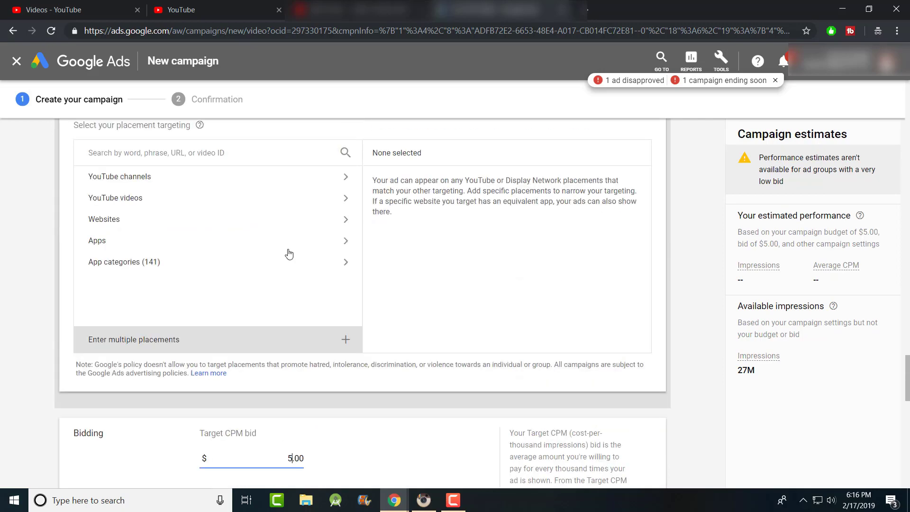
pyautogui.scroll(-6, 289, 256)
pyautogui.scroll(-6, 339, 359)
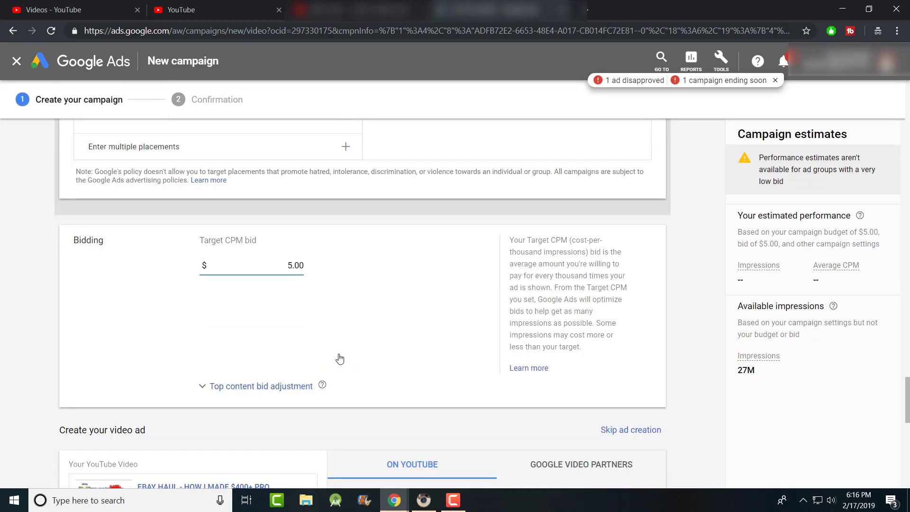
# Try a top content bid adjustment of 100 % and clear the value again
pyautogui.click(254, 393)
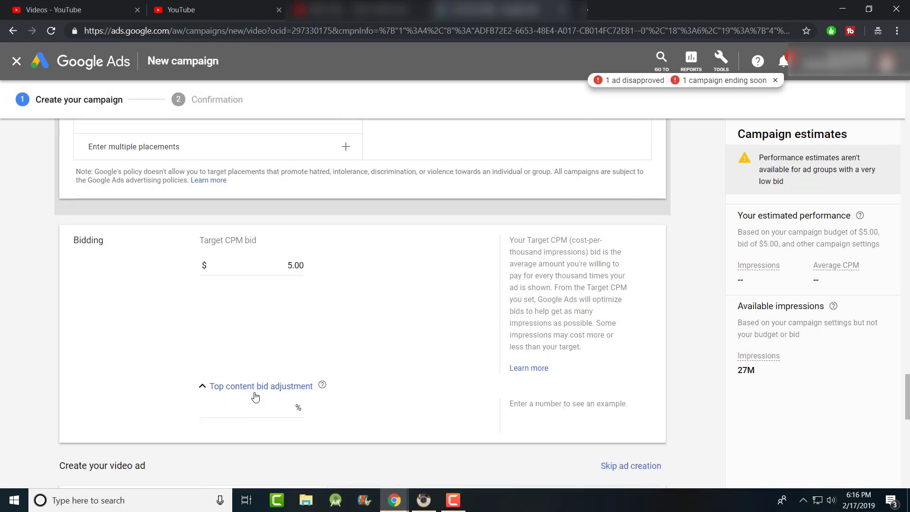
pyautogui.click(286, 409)
pyautogui.write('0')
pyautogui.write('10')
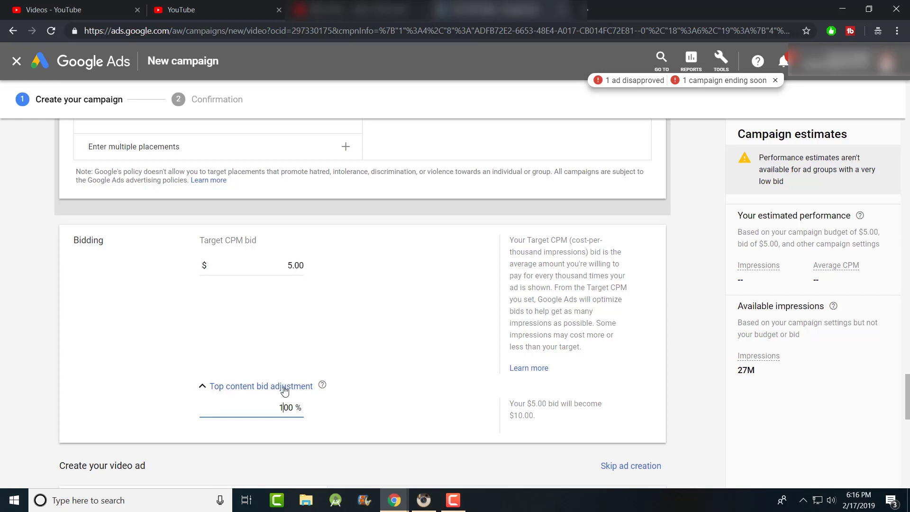
pyautogui.doubleClick(286, 407)
pyautogui.press('BackSpace')
pyautogui.click(305, 301)
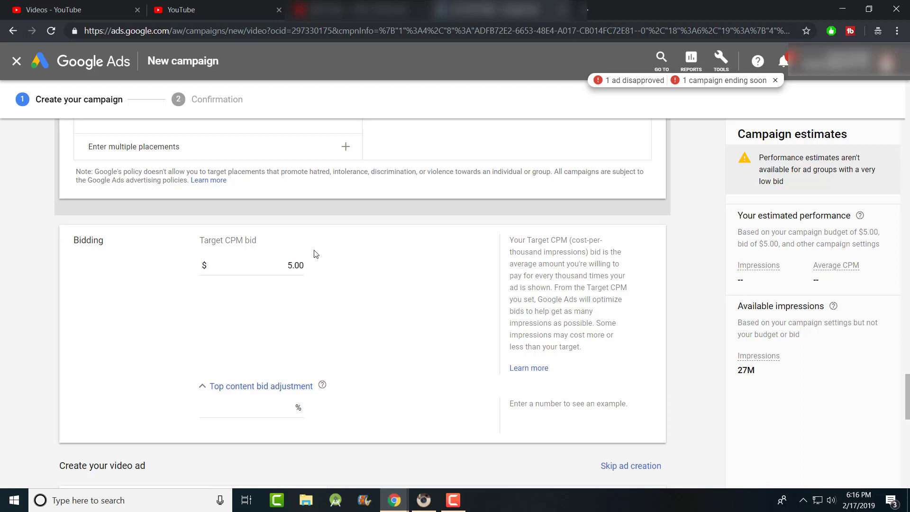
# Set the ad group's Target CPM bid to $1.75
pyautogui.doubleClick(294, 265)
pyautogui.write('1.75')
pyautogui.click(422, 309)
# Set the campaign total budget amount to $10.00
pyautogui.scroll(20, 422, 308)
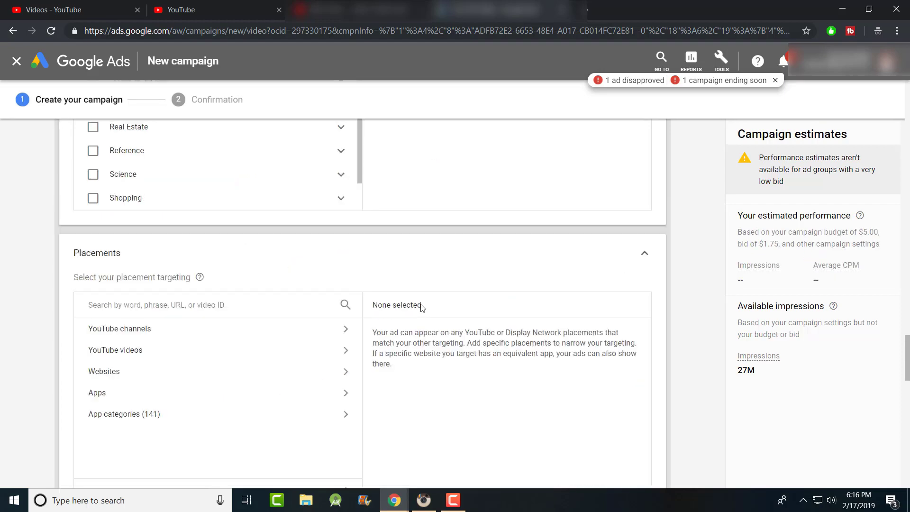
pyautogui.scroll(10, 422, 309)
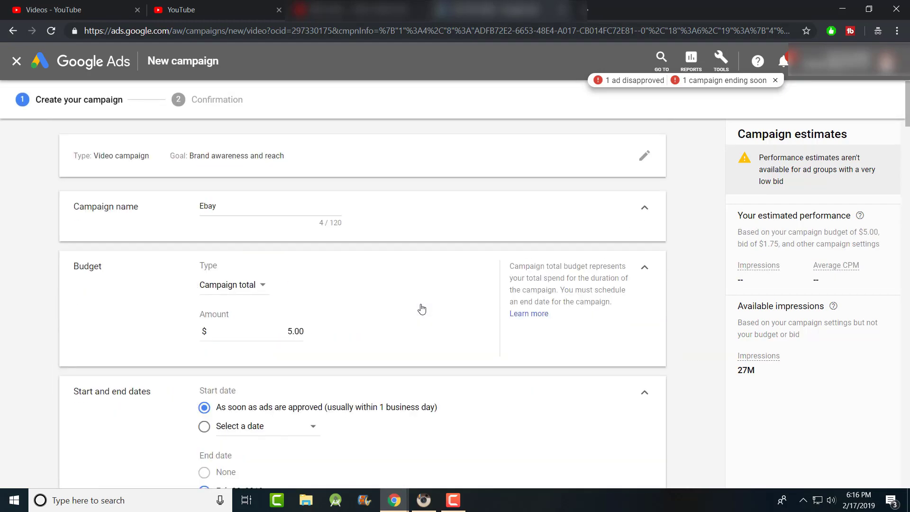
pyautogui.click(245, 351)
pyautogui.hotkey('ctrl', 'a')
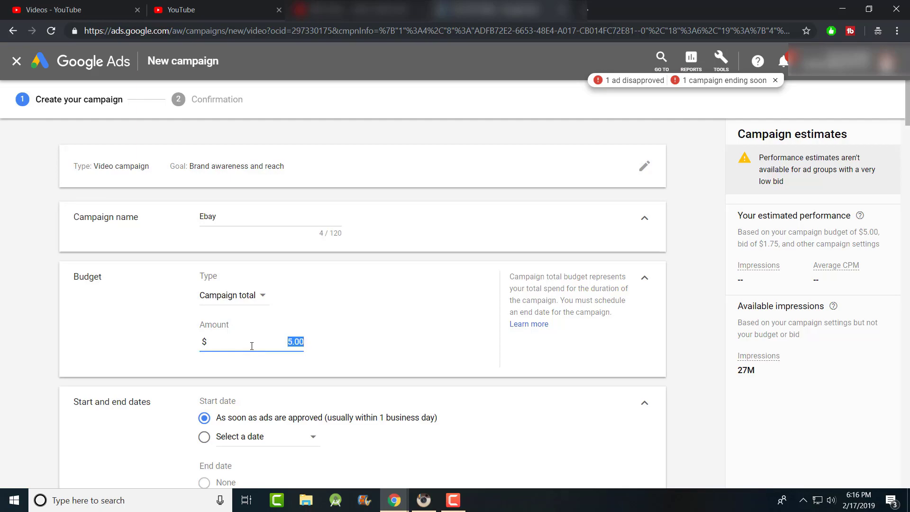
pyautogui.write('10.00')
# Try Target CPM bids of $3.00 and $7.00 to compare the campaign's performance estimates
pyautogui.scroll(-10, 412, 378)
pyautogui.scroll(-20, 412, 378)
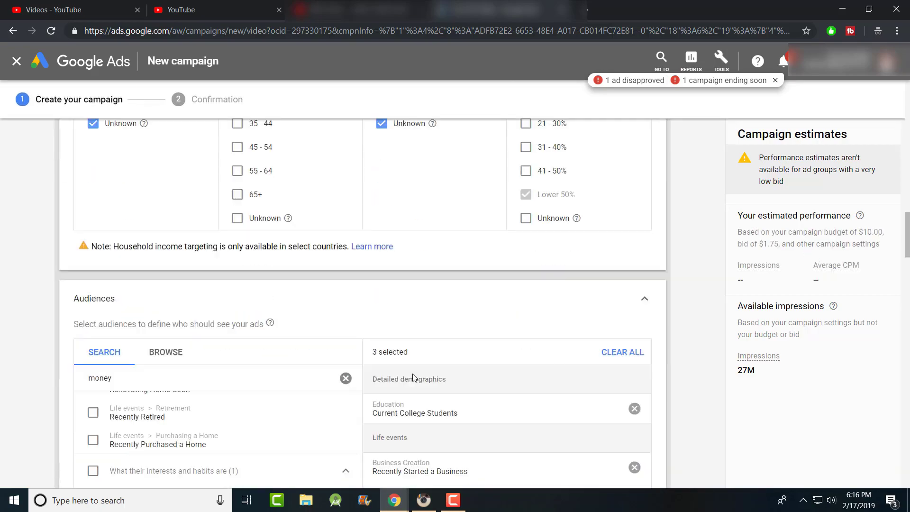
pyautogui.scroll(-8, 359, 358)
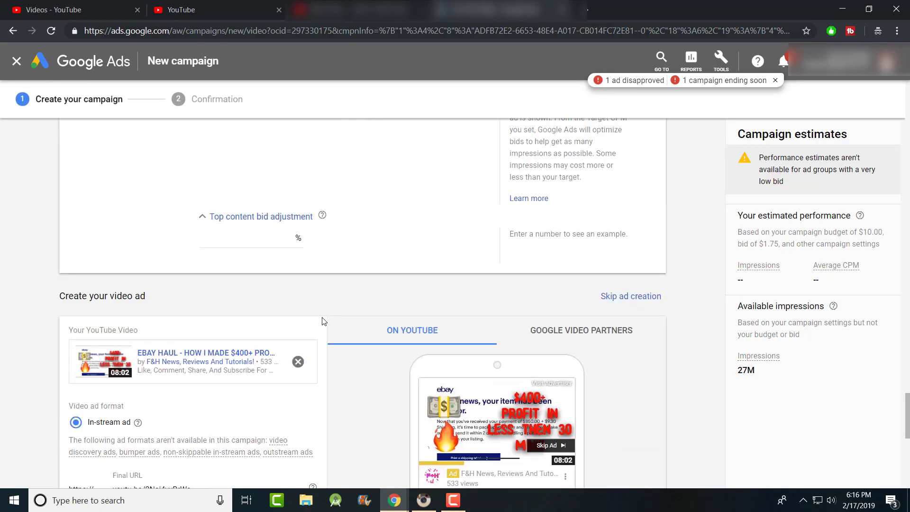
pyautogui.scroll(3, 279, 227)
pyautogui.click(264, 241)
pyautogui.hotkey('ctrl', 'a')
pyautogui.write('3.00')
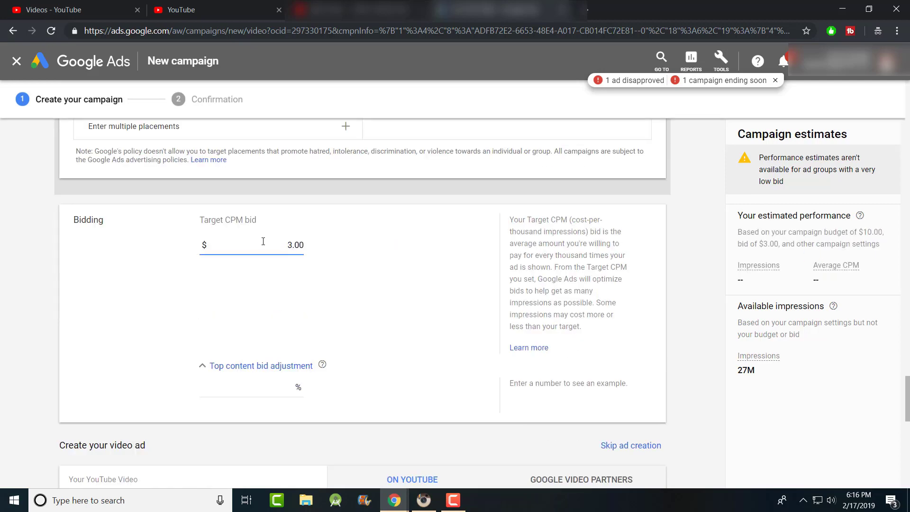
pyautogui.hotkey('ctrl', 'a')
pyautogui.write('7.00')
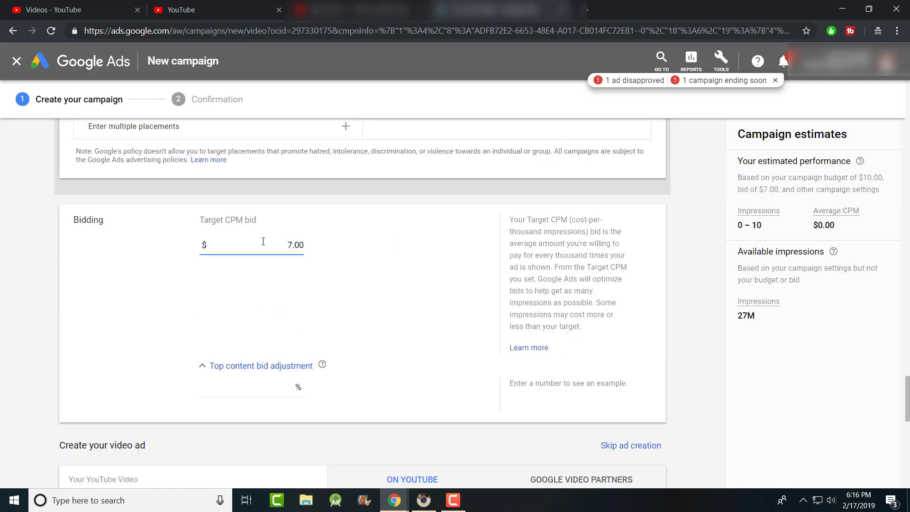
# Try Target CPM bids of $8.00, $9.00 and $10.00 to compare the performance estimates
pyautogui.hotkey('ctrl', 'a')
pyautogui.write('8.00')
pyautogui.hotkey('ctrl', 'a')
pyautogui.write('9.00')
pyautogui.hotkey('ctrl', 'a')
pyautogui.write('10.00')
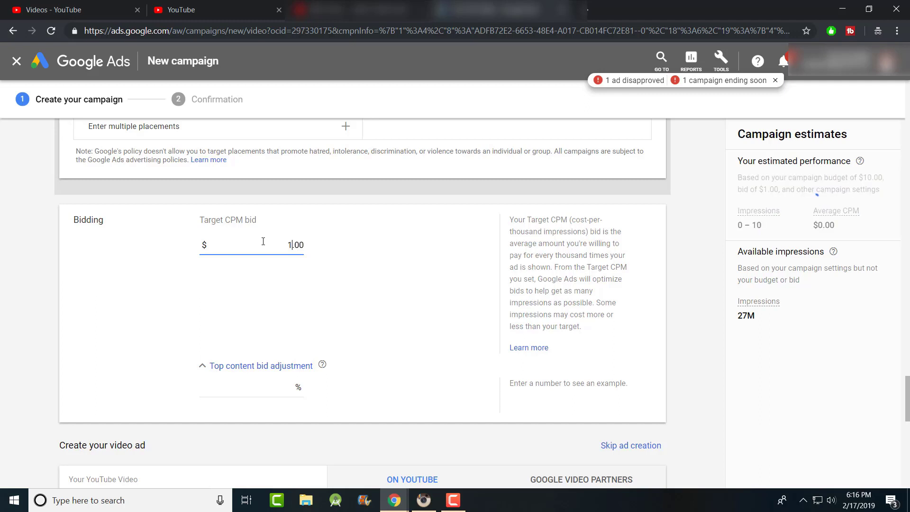
# Set the Target CPM bid back to $1.75
pyautogui.hotkey('ctrl', 'a')
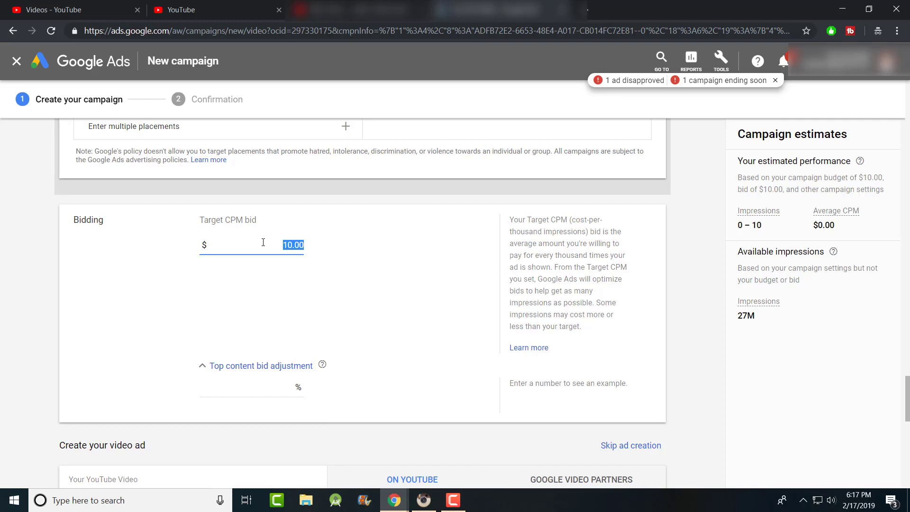
pyautogui.write('1.75')
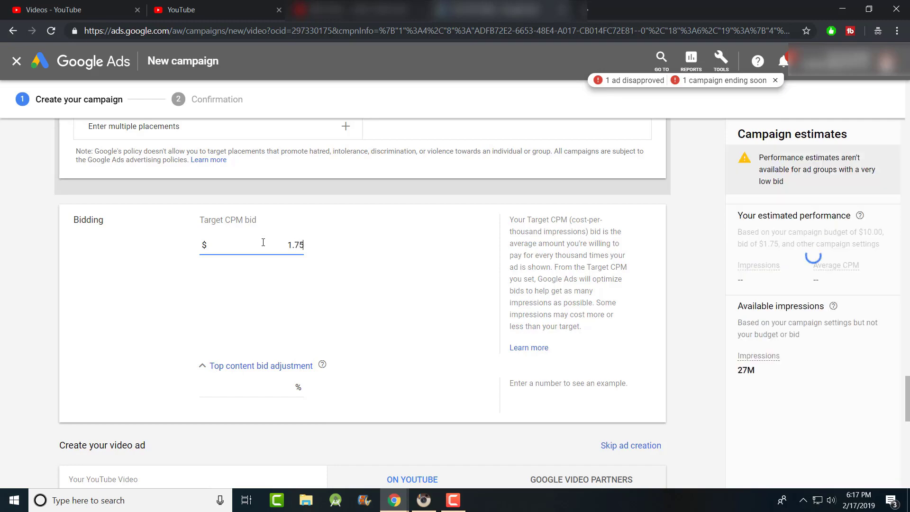
# Set the campaign total budget amount to $5.00
pyautogui.scroll(10, 101, 315)
pyautogui.scroll(10, 101, 315)
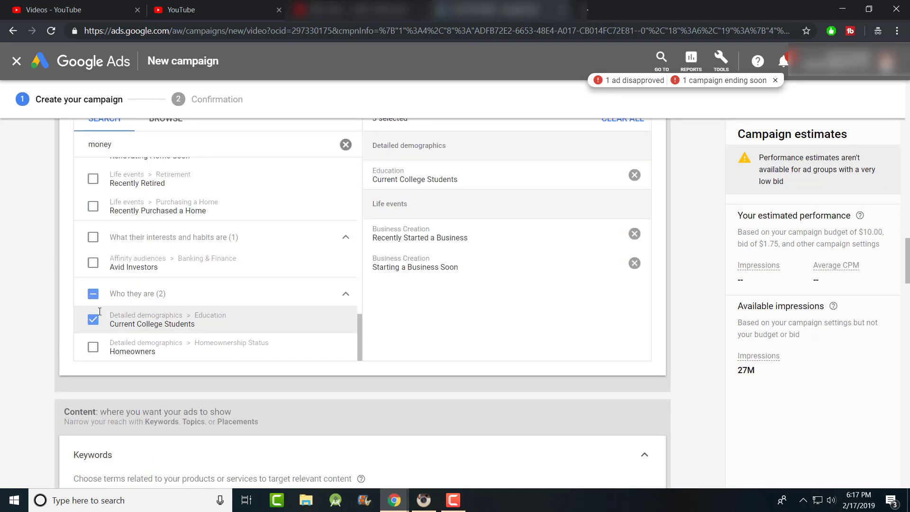
pyautogui.scroll(5, 71, 306)
pyautogui.scroll(15, 70, 302)
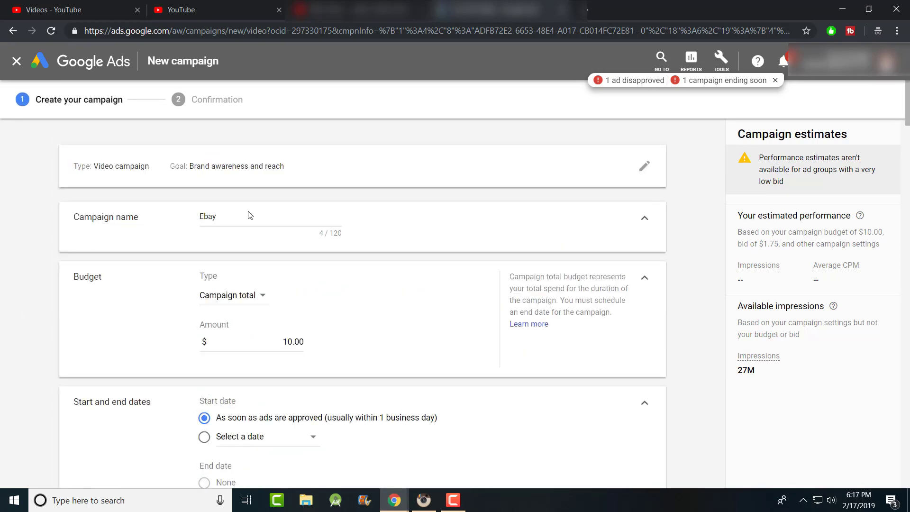
pyautogui.scroll(-4, 298, 245)
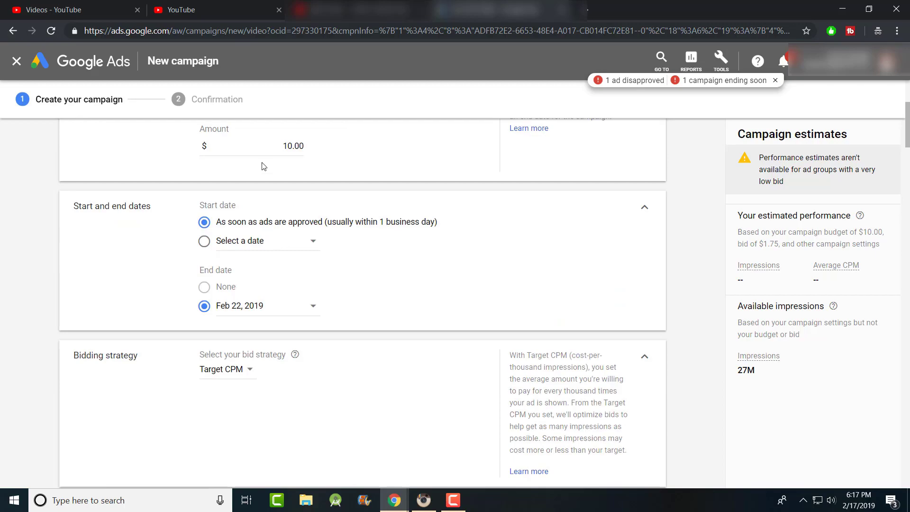
pyautogui.doubleClick(293, 145)
pyautogui.write('5')
# Name the video ad "ebay", save the new campaign and continue to it
pyautogui.scroll(-20, 185, 194)
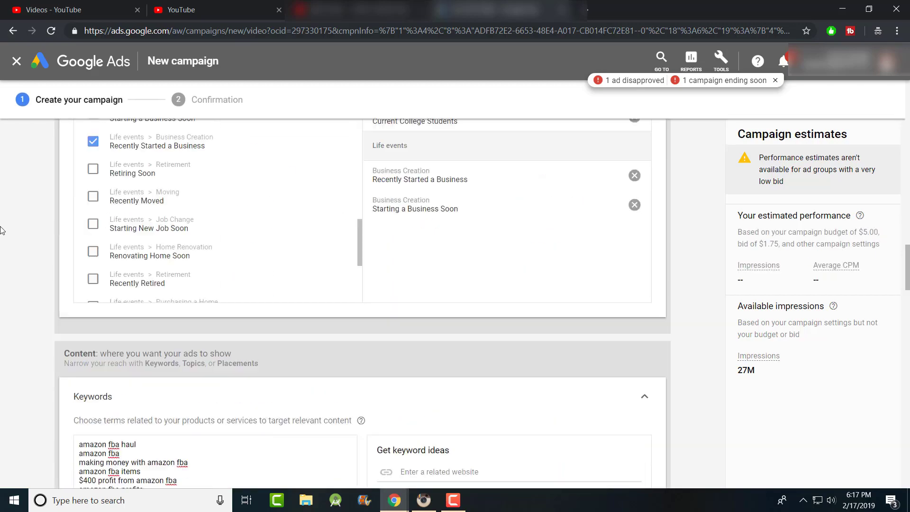
pyautogui.scroll(-3, 1, 235)
pyautogui.scroll(2, 1, 235)
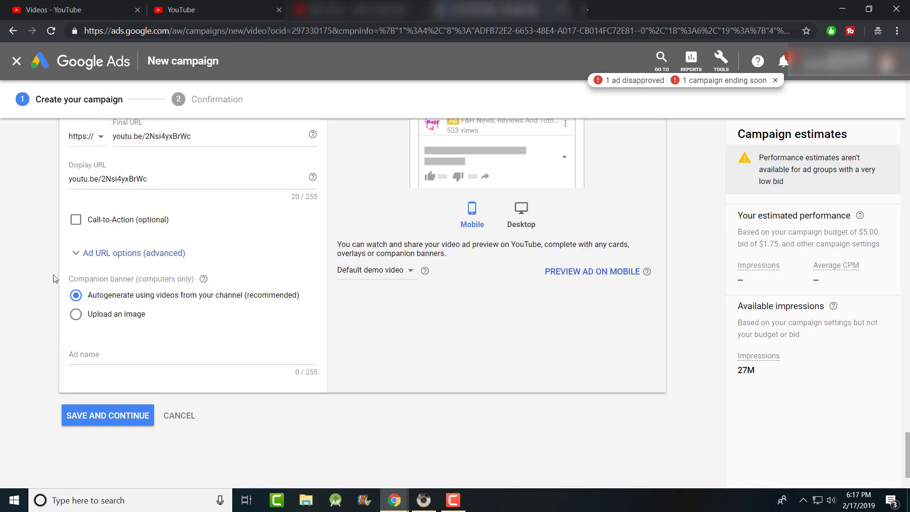
pyautogui.click(130, 353)
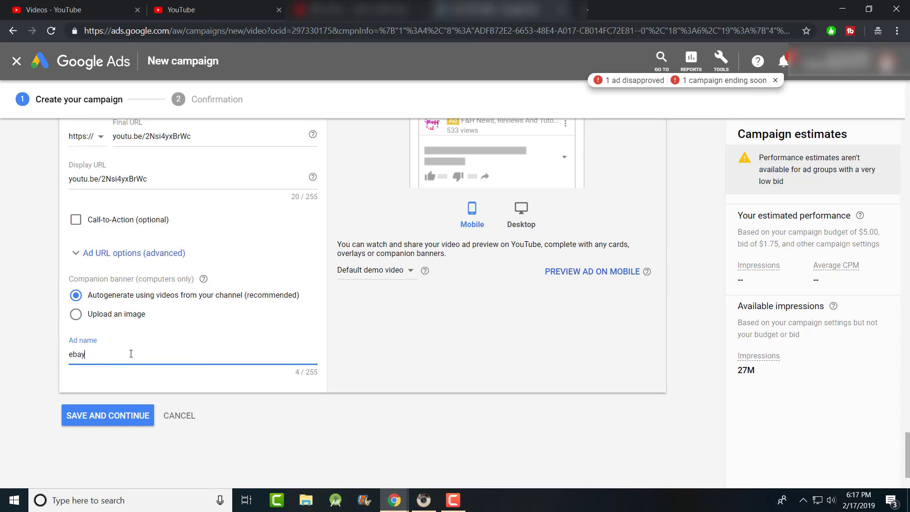
pyautogui.click(127, 422)
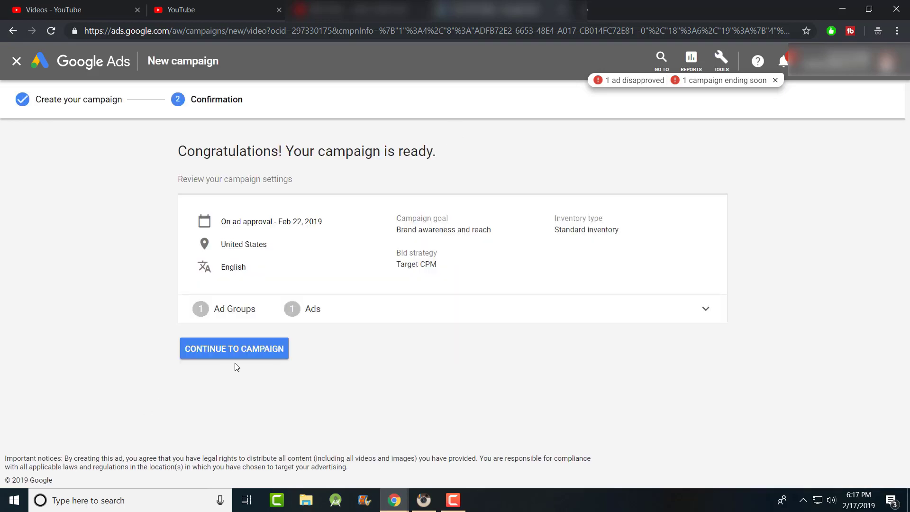
pyautogui.click(237, 356)
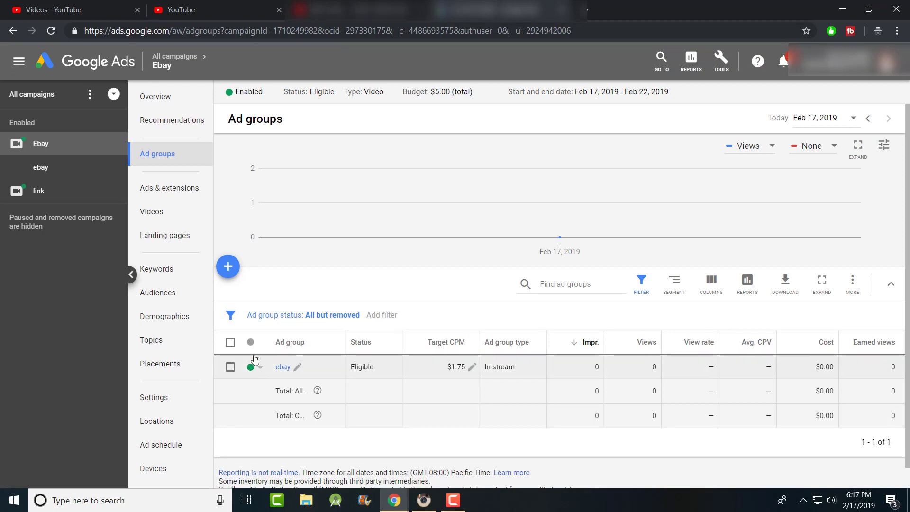
pyautogui.click(174, 272)
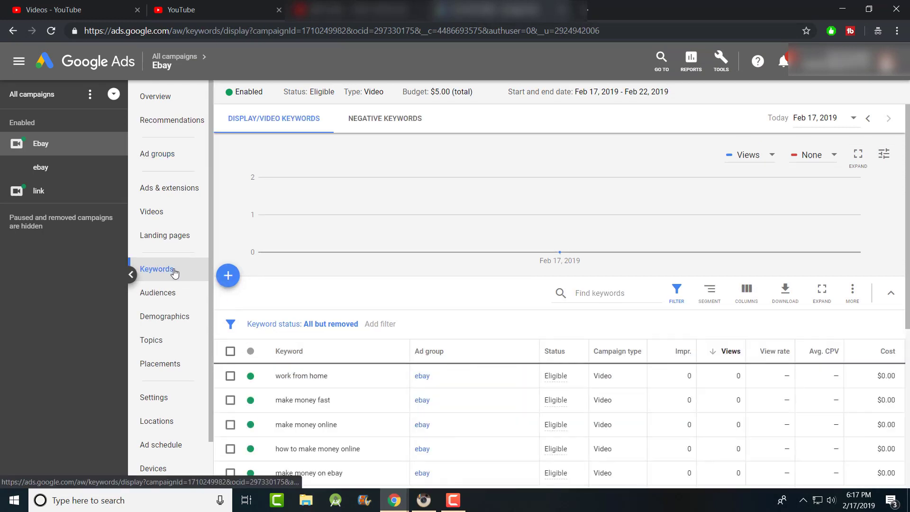
pyautogui.click(228, 275)
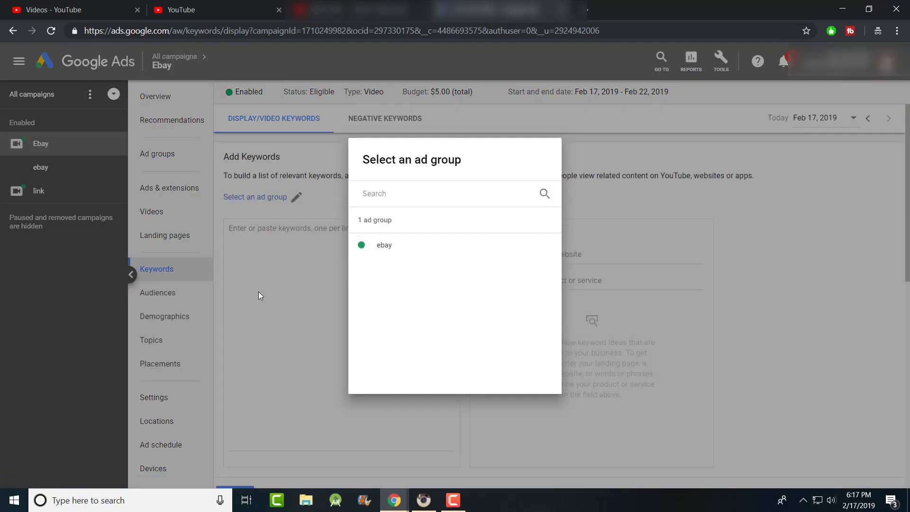
pyautogui.click(404, 242)
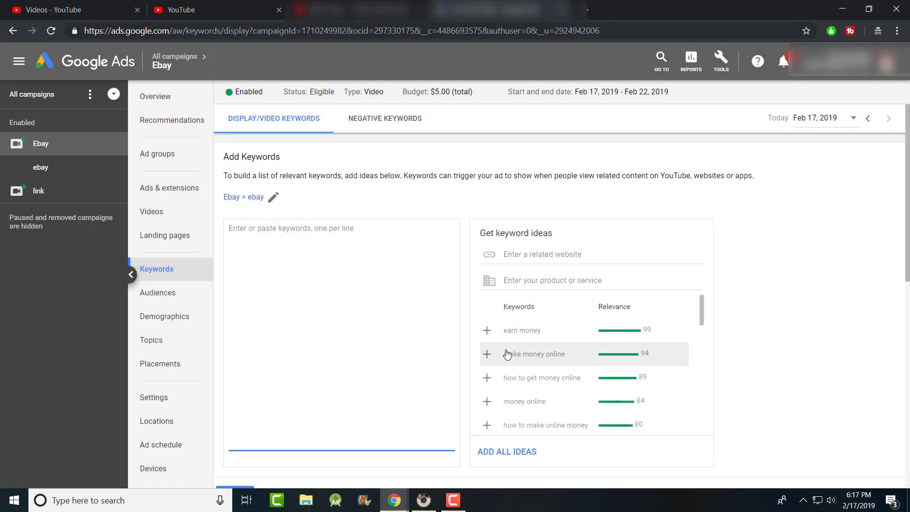
pyautogui.click(177, 281)
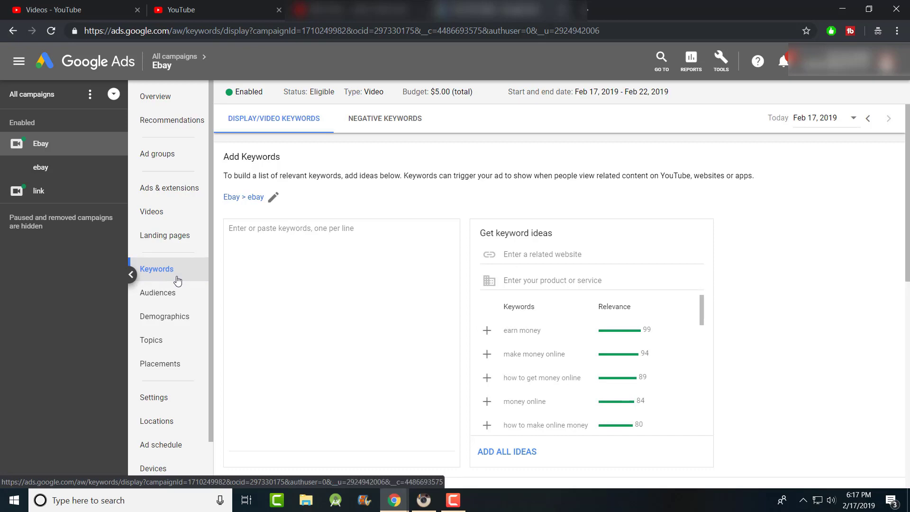
pyautogui.click(179, 236)
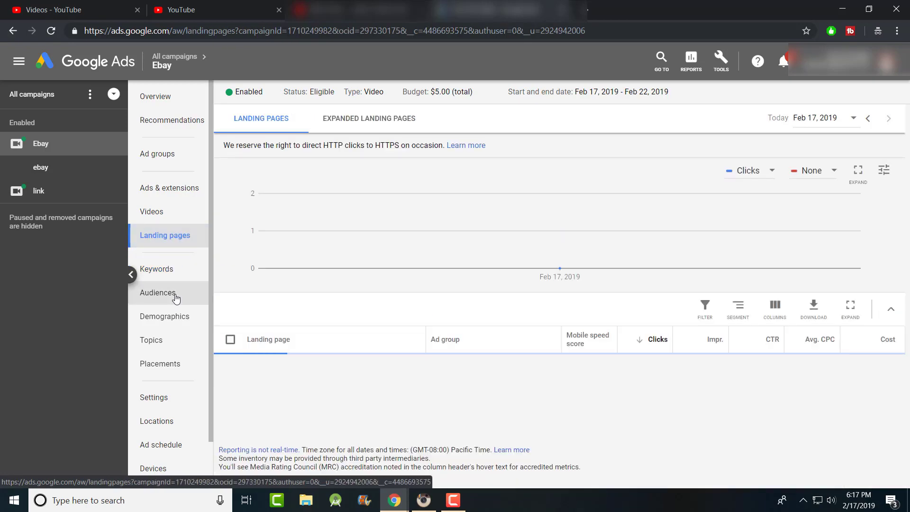
# Add all suggested keyword ideas to the Ebay campaign's ebay ad group and save them
pyautogui.click(180, 268)
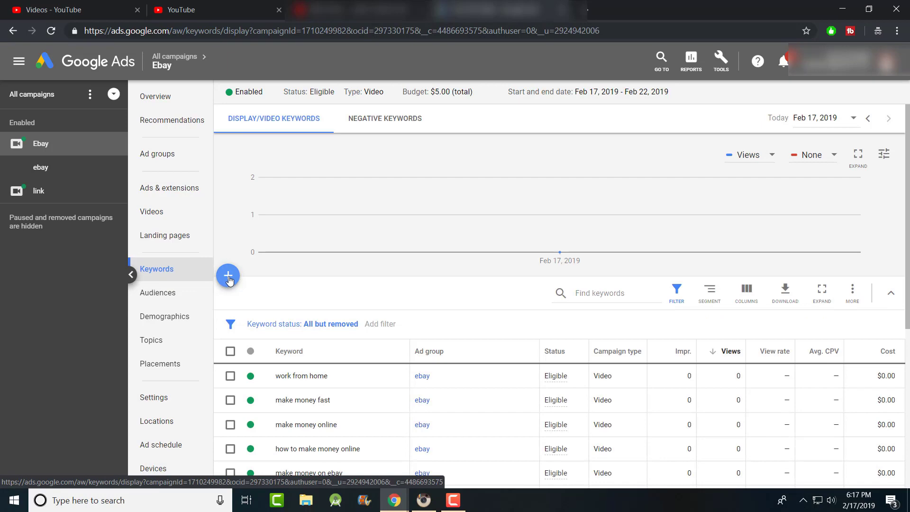
pyautogui.click(229, 279)
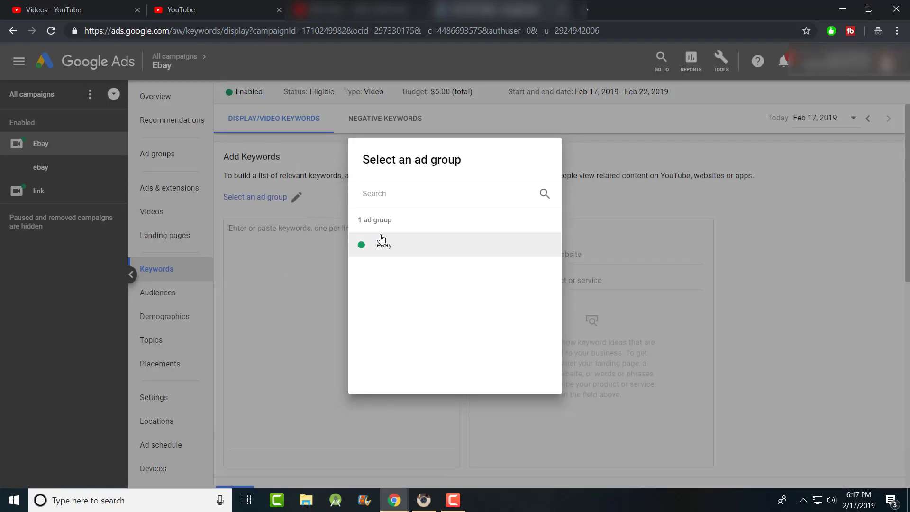
pyautogui.click(382, 241)
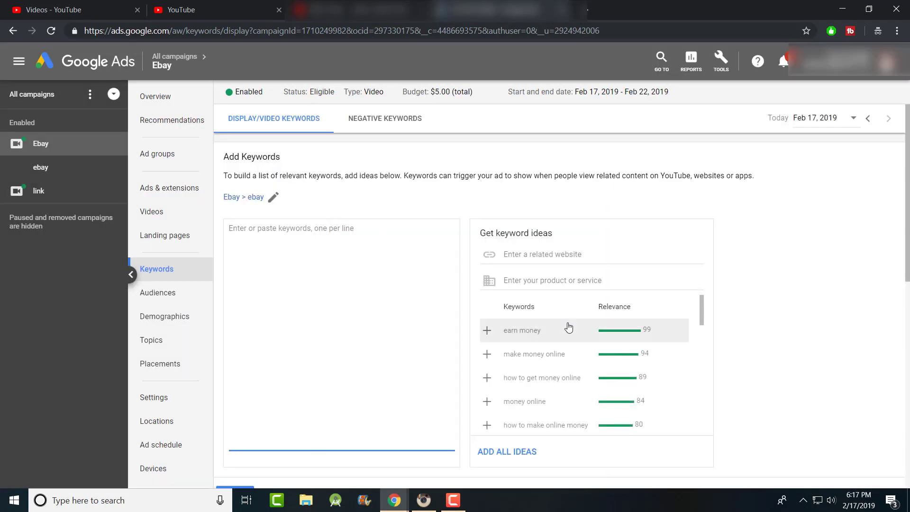
pyautogui.scroll(-10, 578, 342)
pyautogui.scroll(-7, 585, 365)
pyautogui.scroll(10, 563, 326)
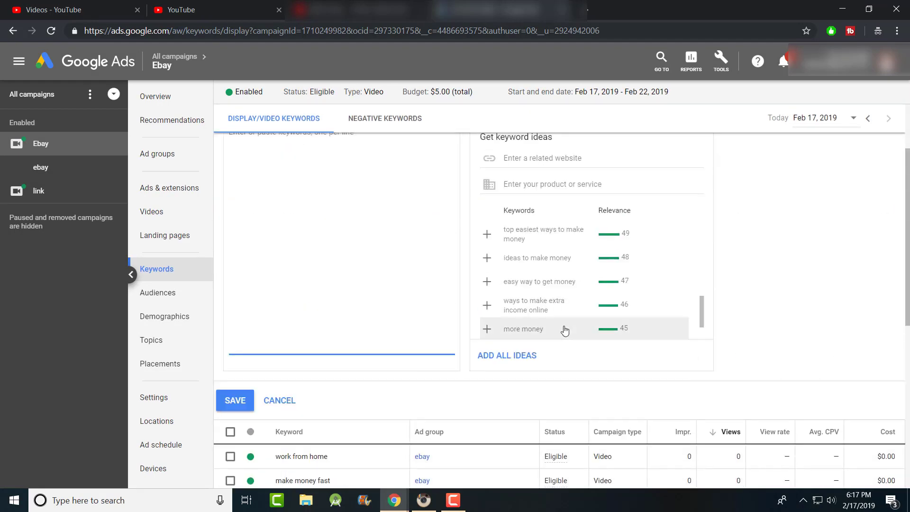
pyautogui.scroll(2, 566, 329)
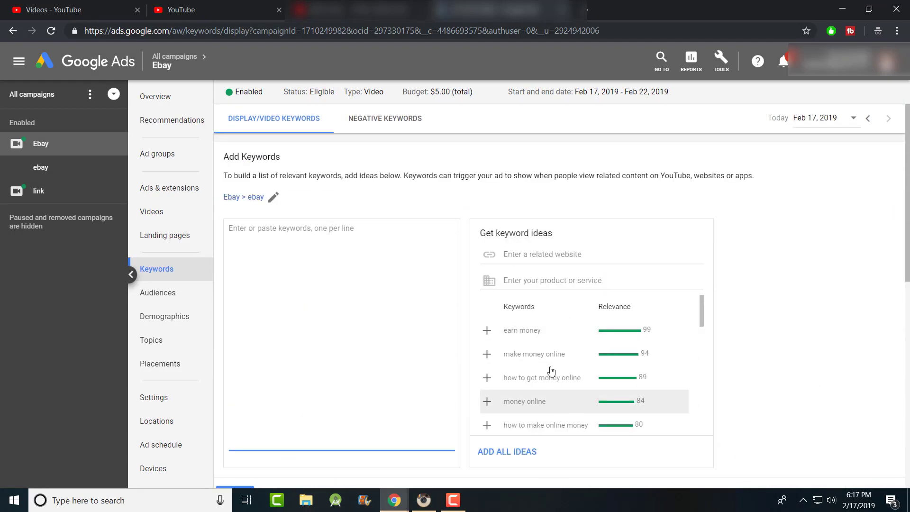
pyautogui.click(522, 453)
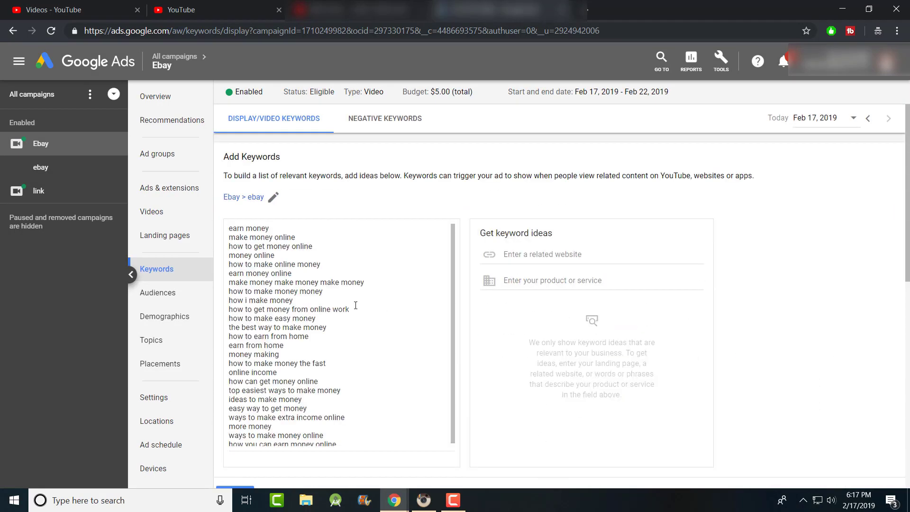
pyautogui.scroll(-2, 493, 358)
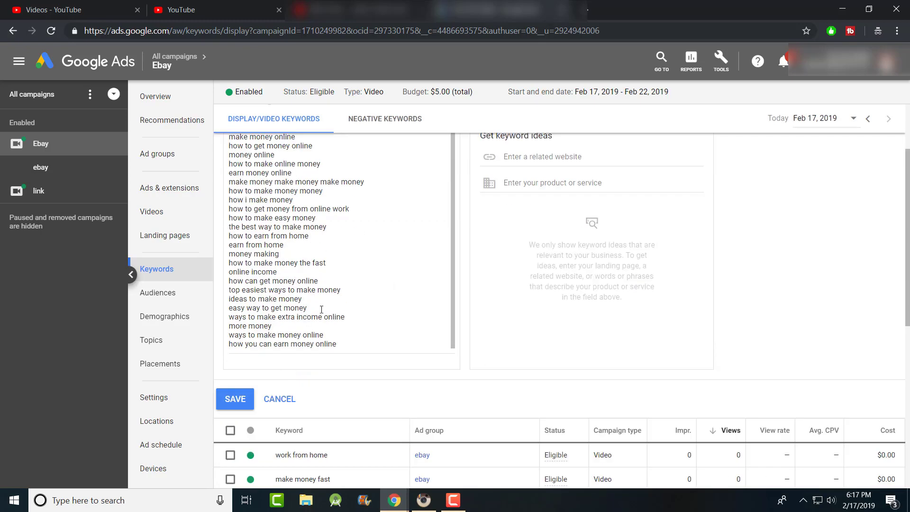
pyautogui.scroll(3, 321, 309)
pyautogui.scroll(-5, 245, 419)
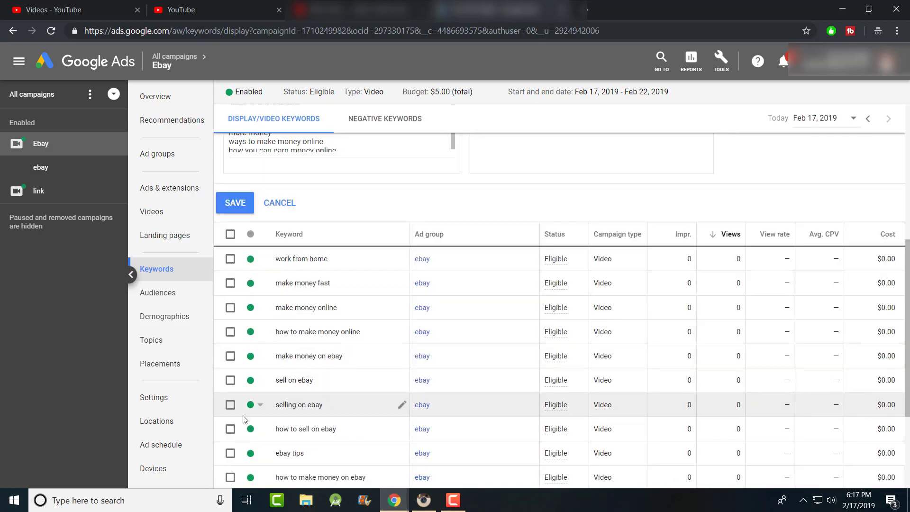
pyautogui.click(234, 203)
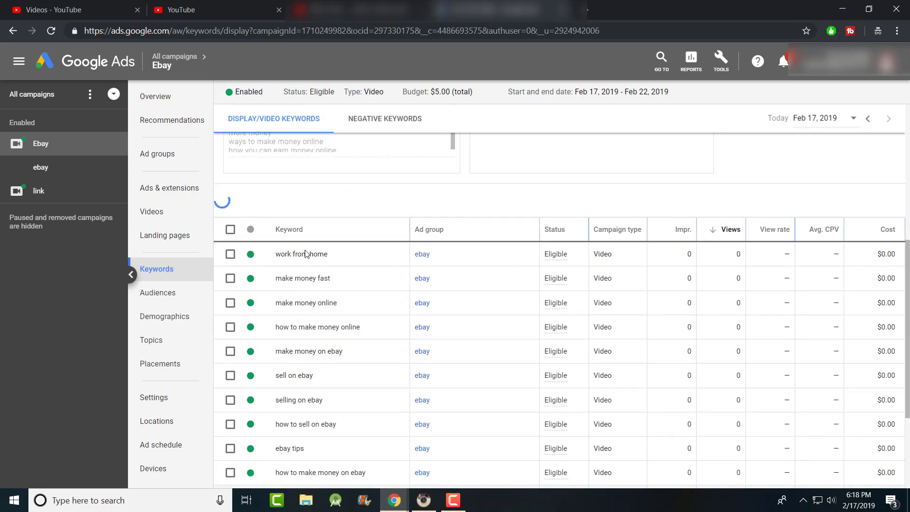
# Review the Ebay campaign's full keyword list, including the status of each keyword
pyautogui.scroll(-8, 489, 218)
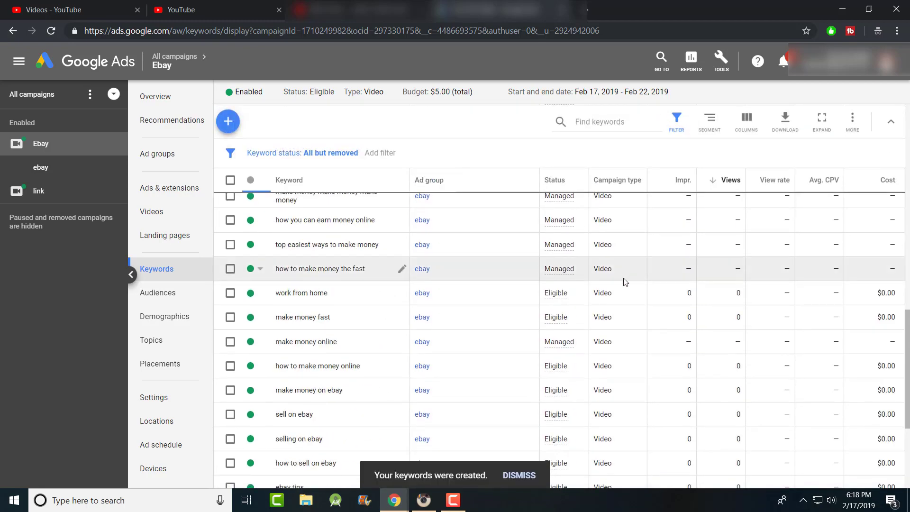
pyautogui.scroll(-4, 625, 281)
pyautogui.scroll(12, 624, 281)
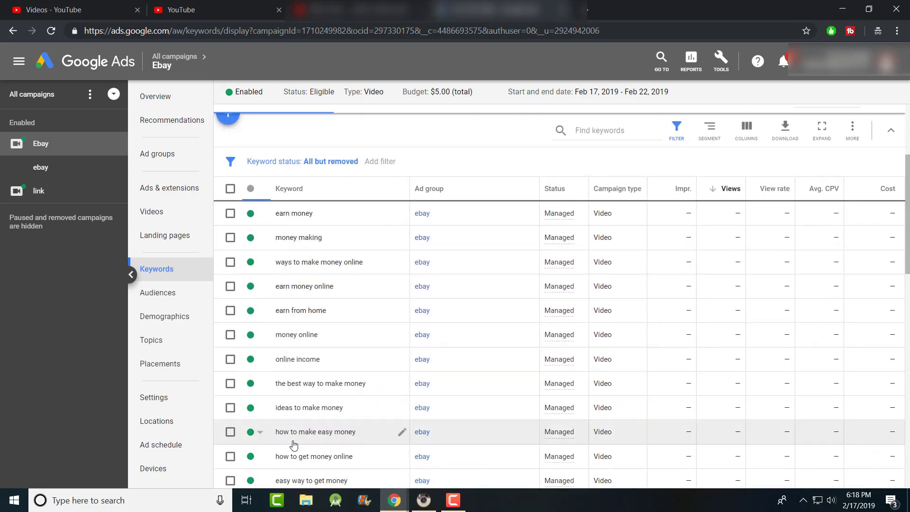
pyautogui.scroll(-10, 481, 465)
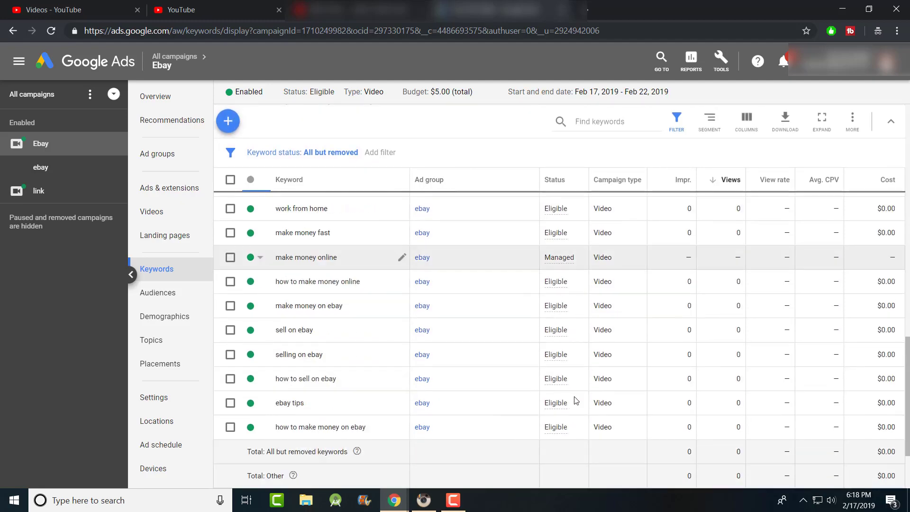
pyautogui.scroll(-2, 575, 401)
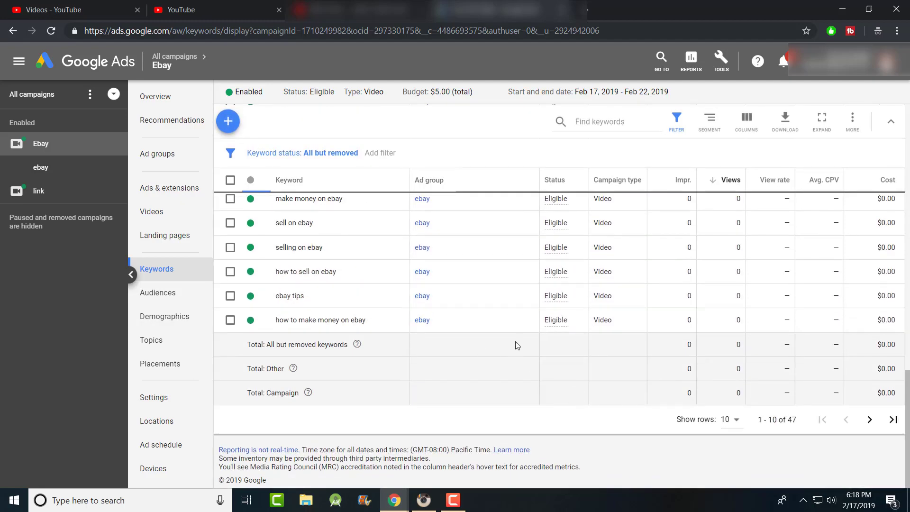
pyautogui.scroll(10, 516, 344)
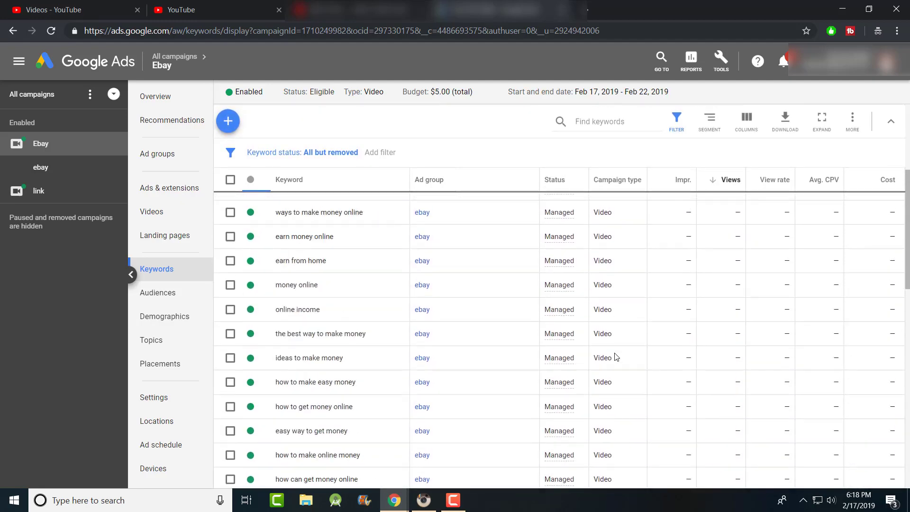
pyautogui.scroll(3, 616, 356)
pyautogui.scroll(-5, 615, 356)
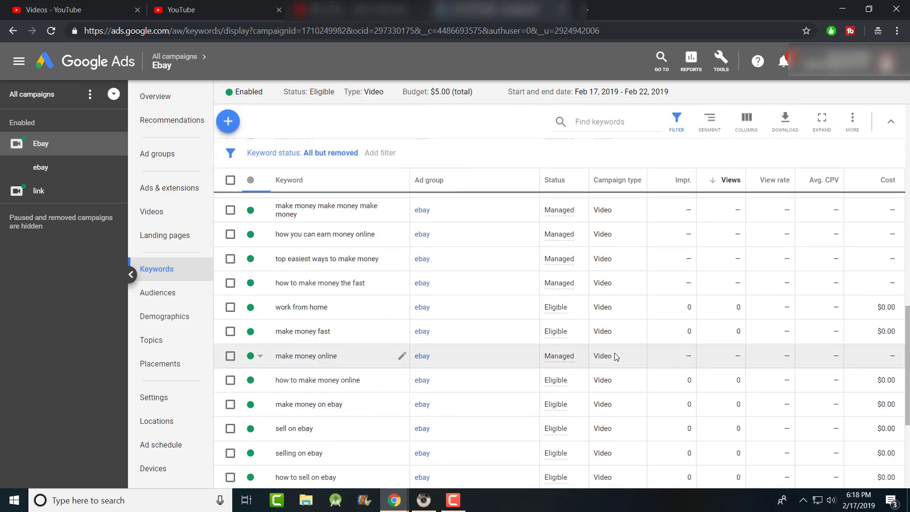
pyautogui.scroll(-3, 616, 357)
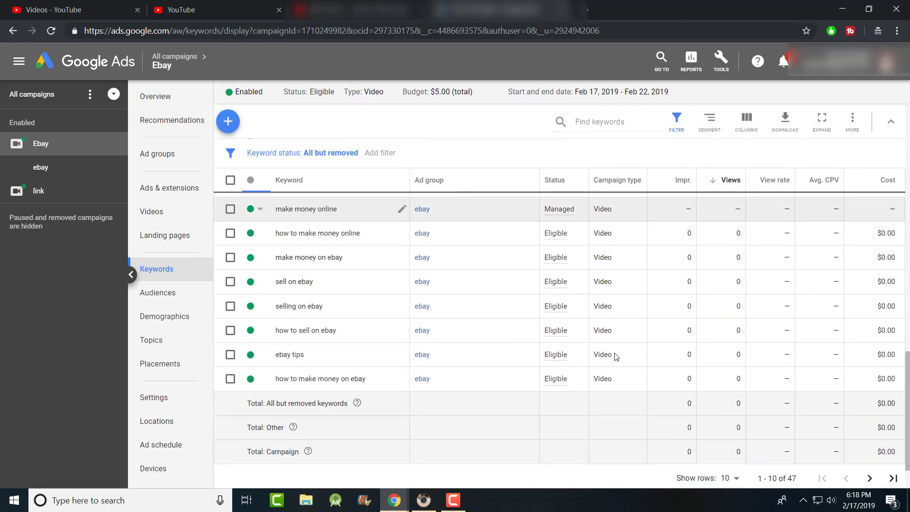
pyautogui.scroll(10, 616, 357)
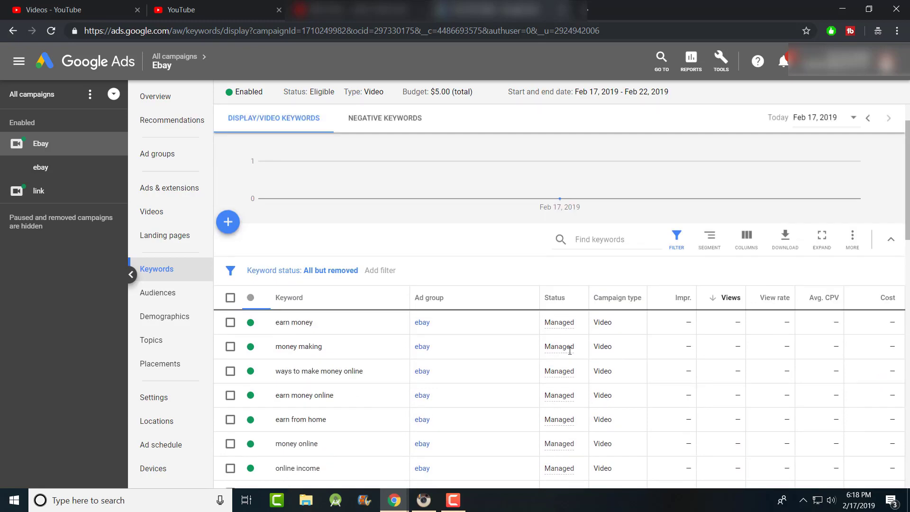
# Review the Ebay campaign's audiences, promoted video and keywords
pyautogui.click(191, 292)
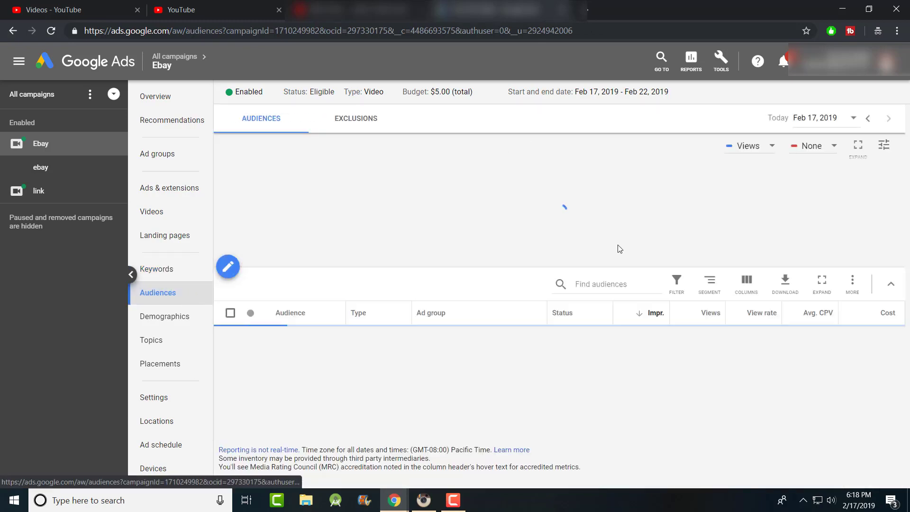
pyautogui.click(173, 269)
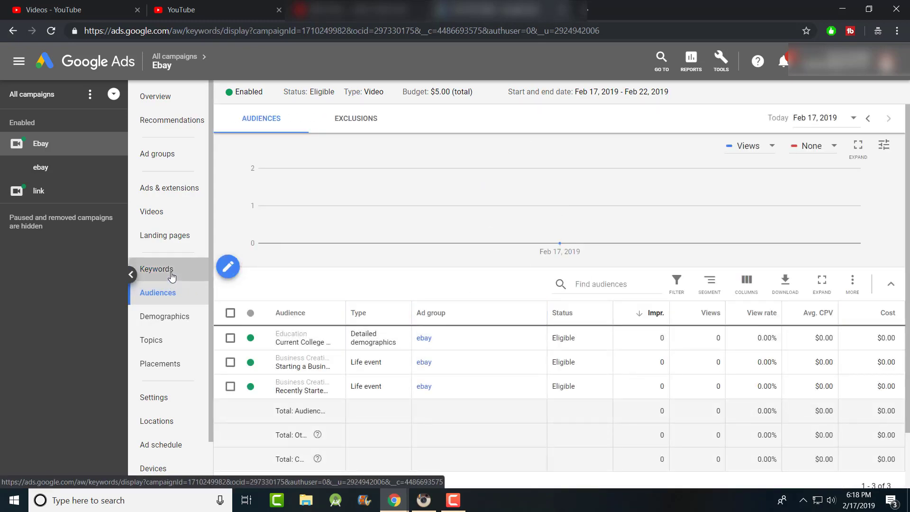
pyautogui.click(176, 240)
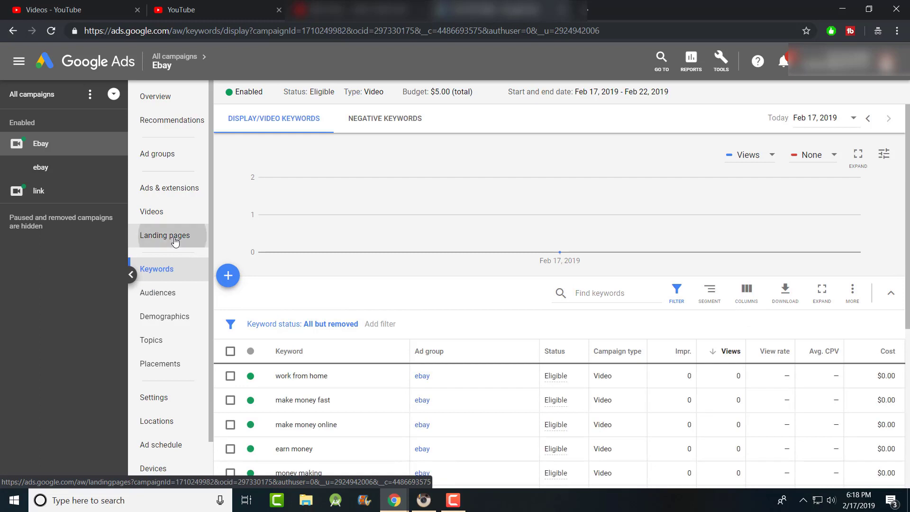
pyautogui.click(174, 226)
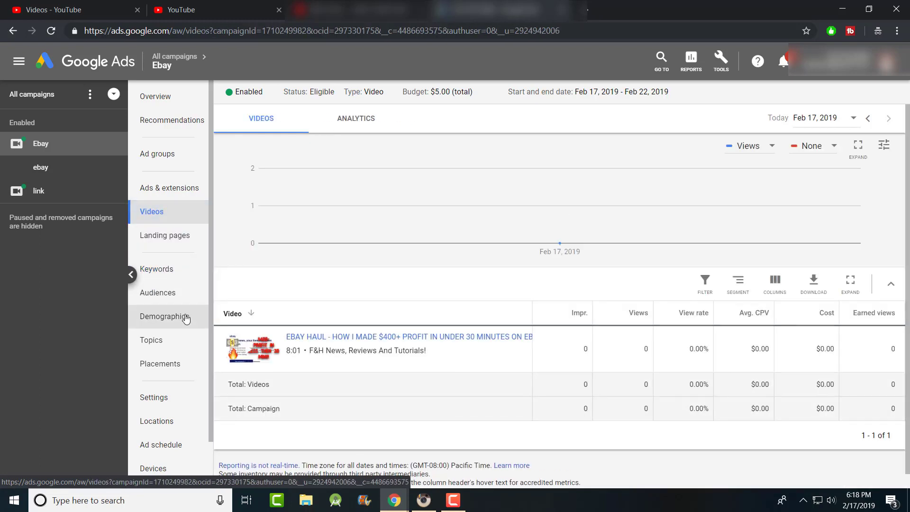
pyautogui.click(189, 274)
pyautogui.scroll(-5, 602, 343)
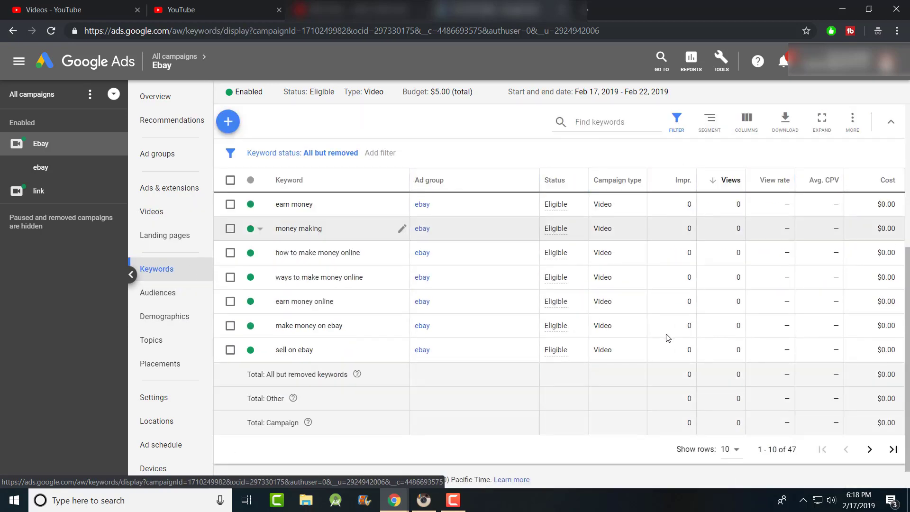
pyautogui.scroll(2, 668, 337)
pyautogui.scroll(3, 668, 337)
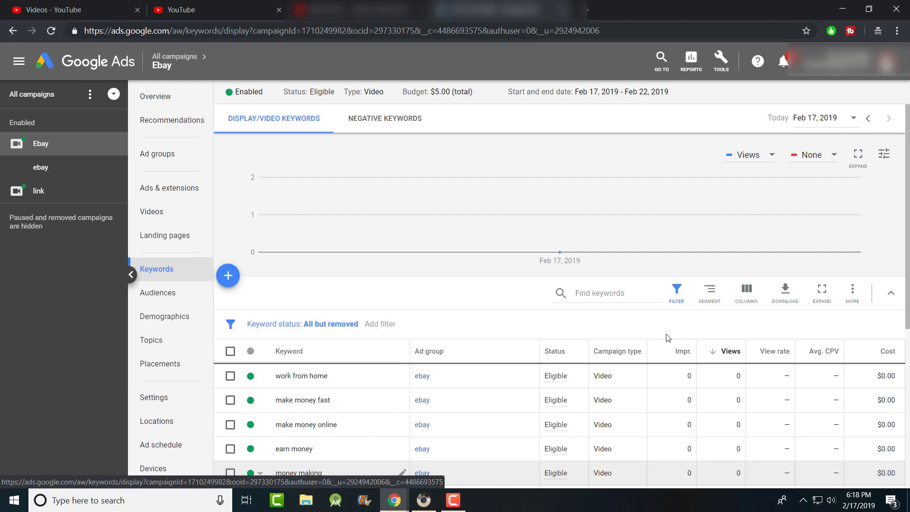
pyautogui.scroll(-3, 616, 356)
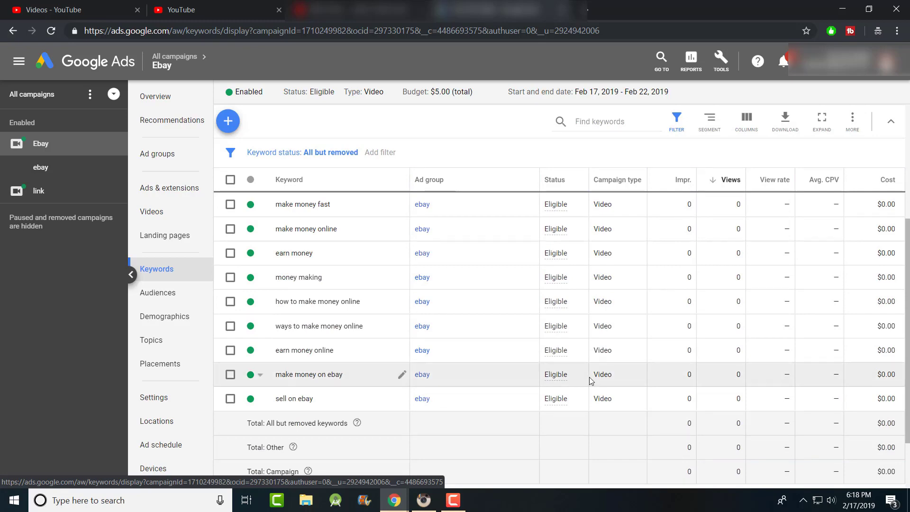
pyautogui.scroll(-5, 372, 306)
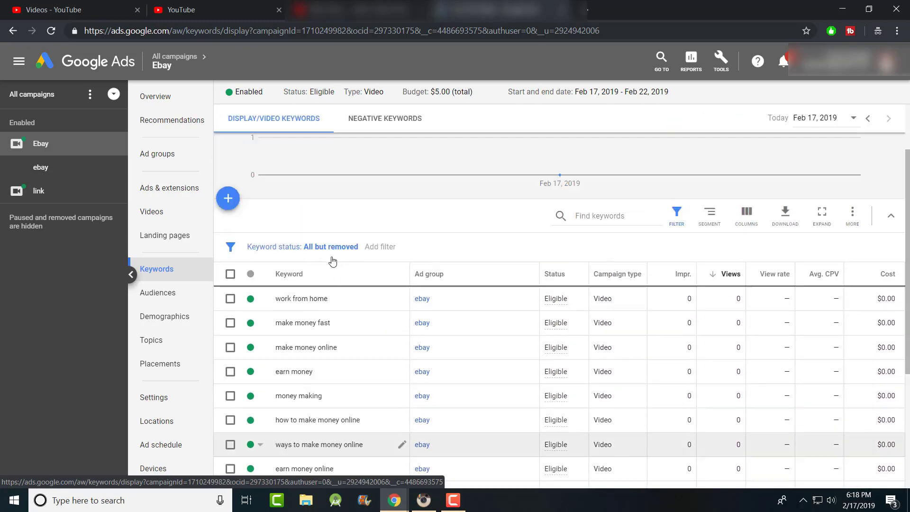
pyautogui.scroll(-5, 331, 258)
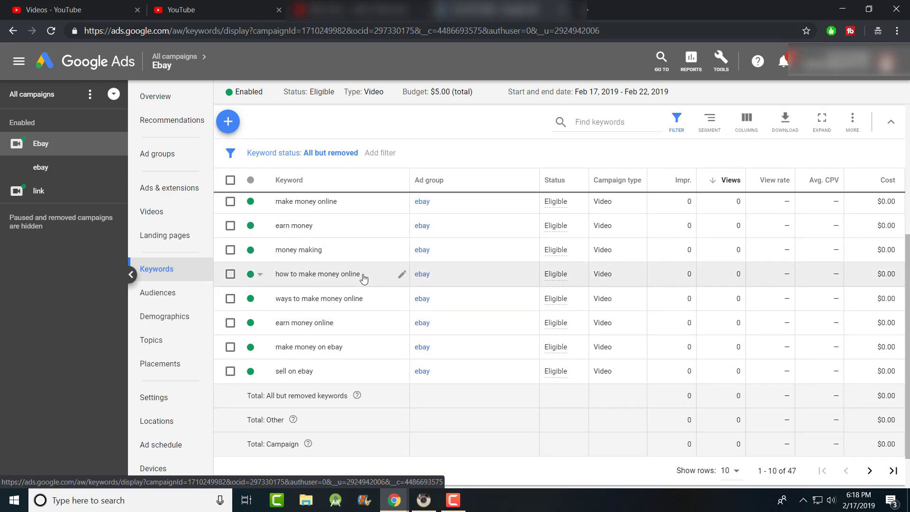
pyautogui.scroll(-2, 363, 279)
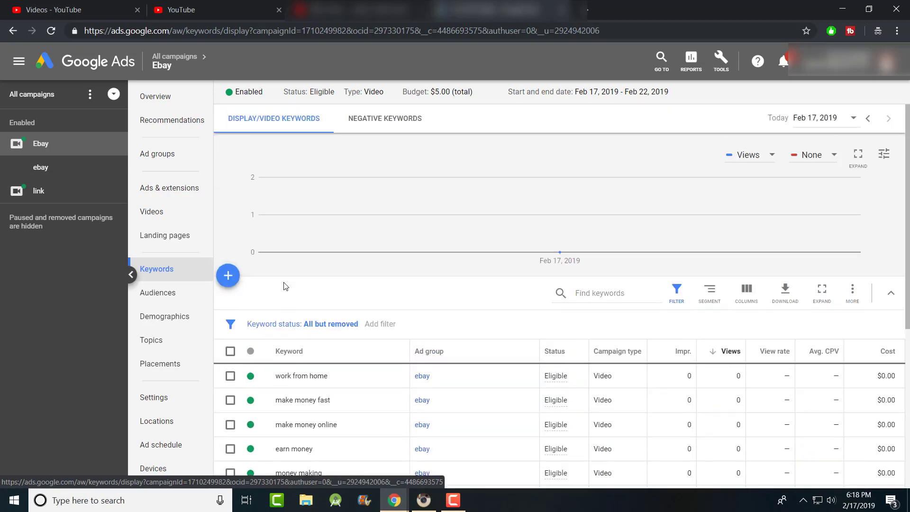
pyautogui.moveTo(415, 215)
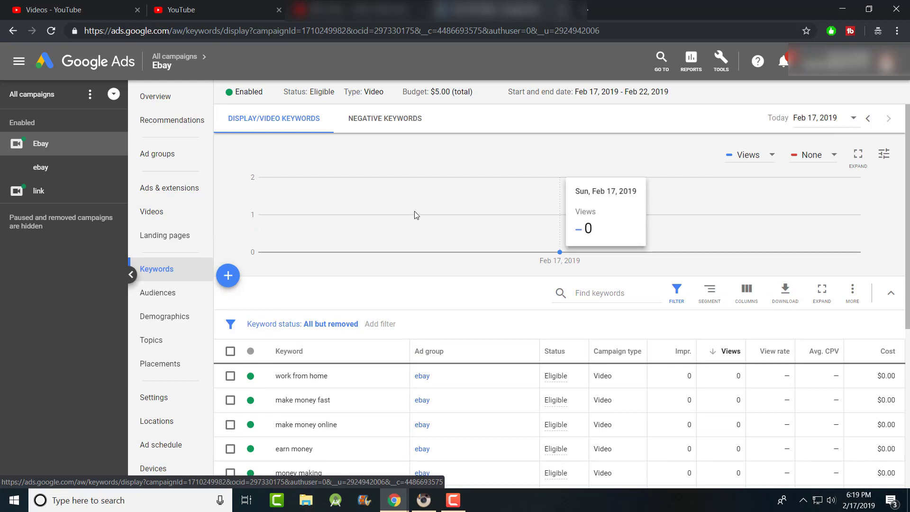